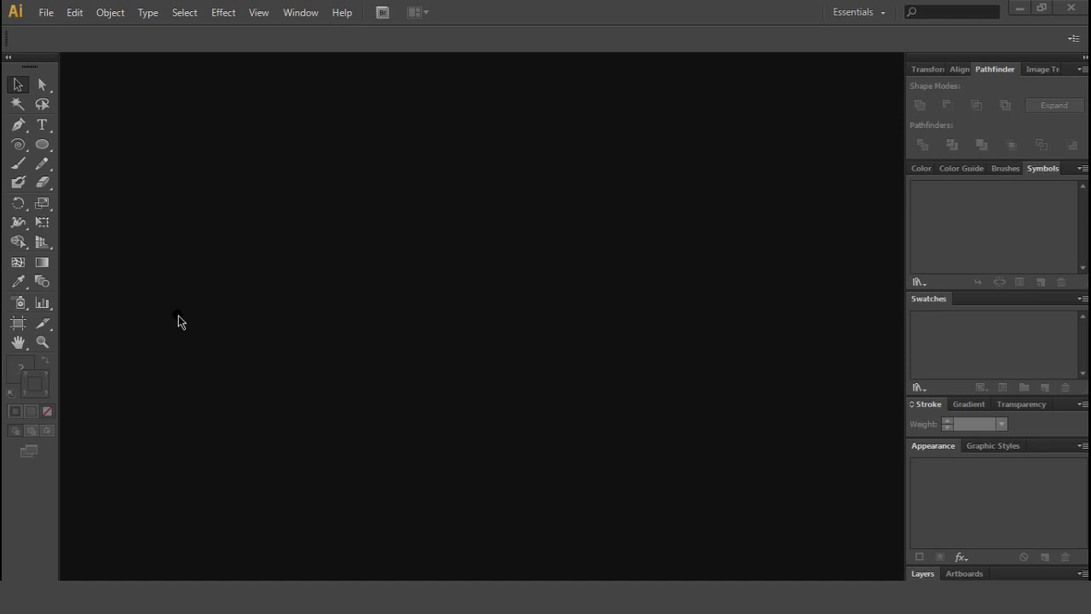
# - Create a new 1000 × 1000 px document with Pixels as the units
pyautogui.click(50, 13)
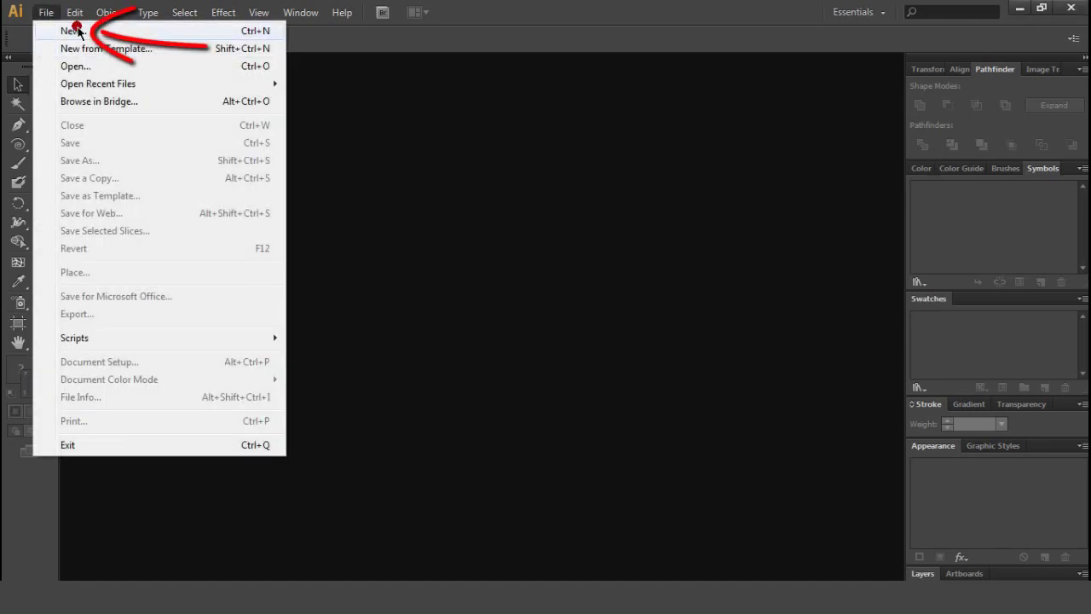
pyautogui.click(78, 32)
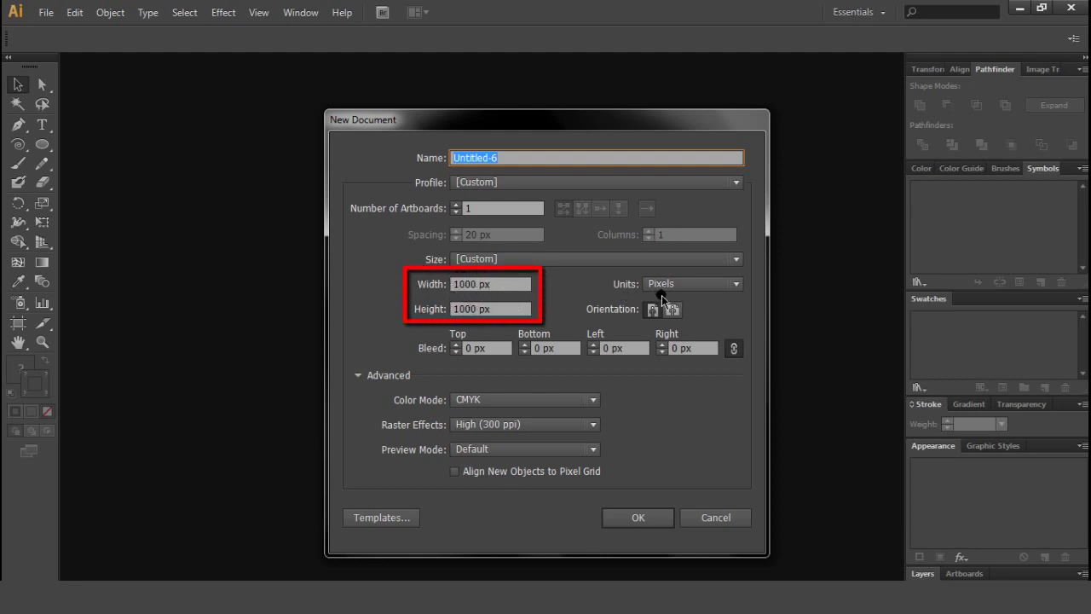
pyautogui.click(734, 288)
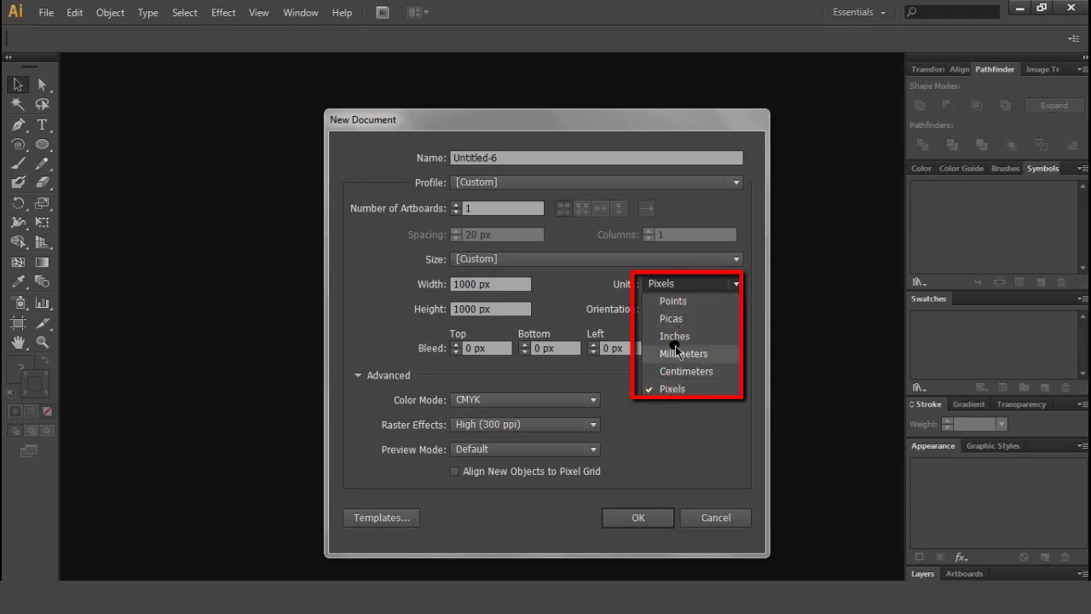
pyautogui.click(636, 523)
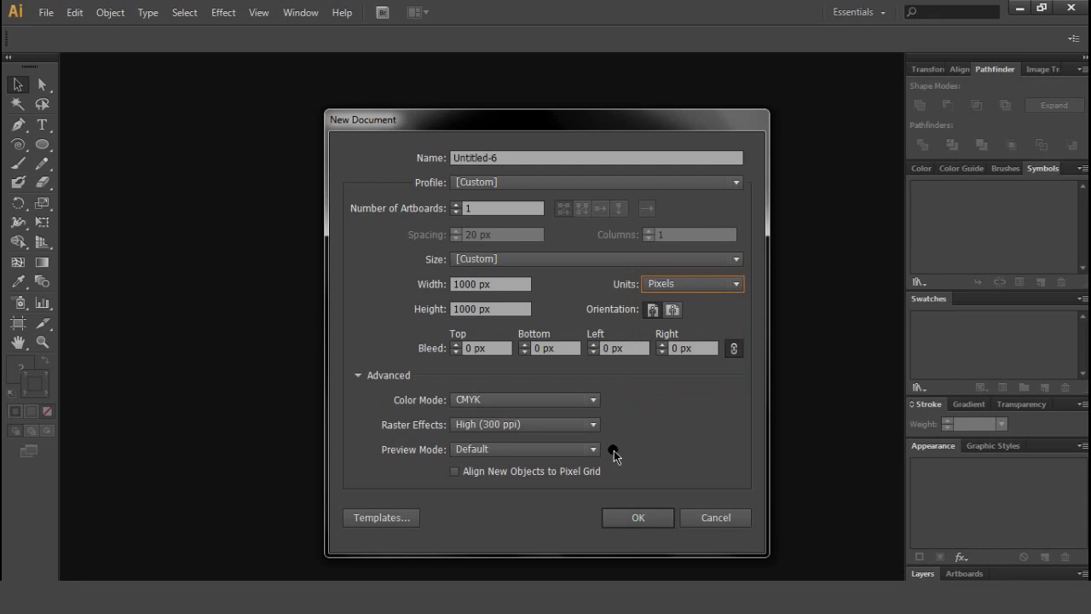
pyautogui.click(653, 523)
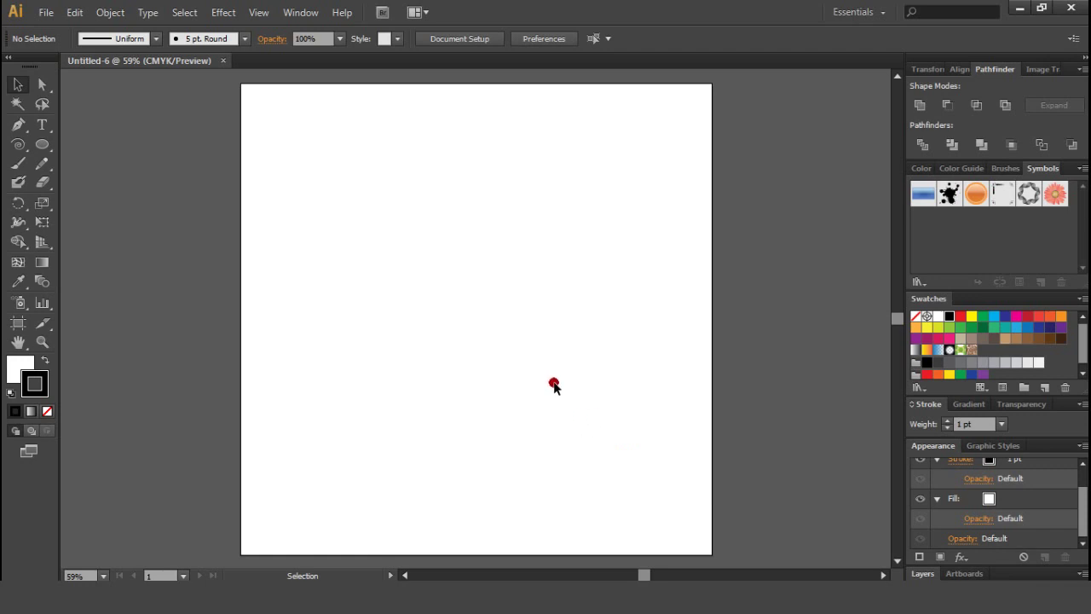
# - Draw a small circle near the artboard's top-left, filled black with no stroke
pyautogui.click(37, 150)
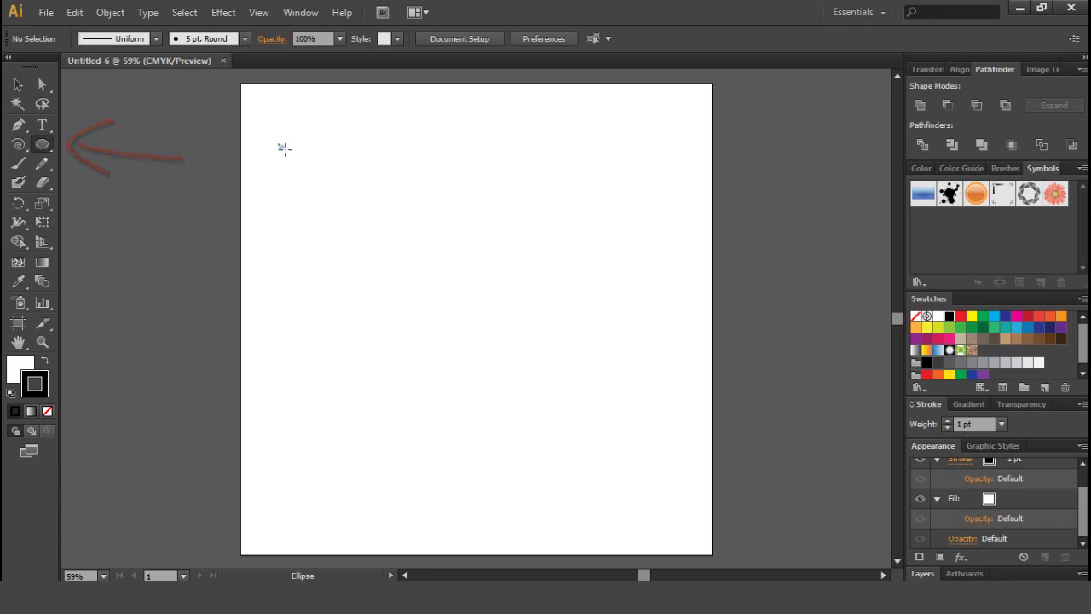
pyautogui.moveTo(279, 146); pyautogui.dragTo(298, 170)
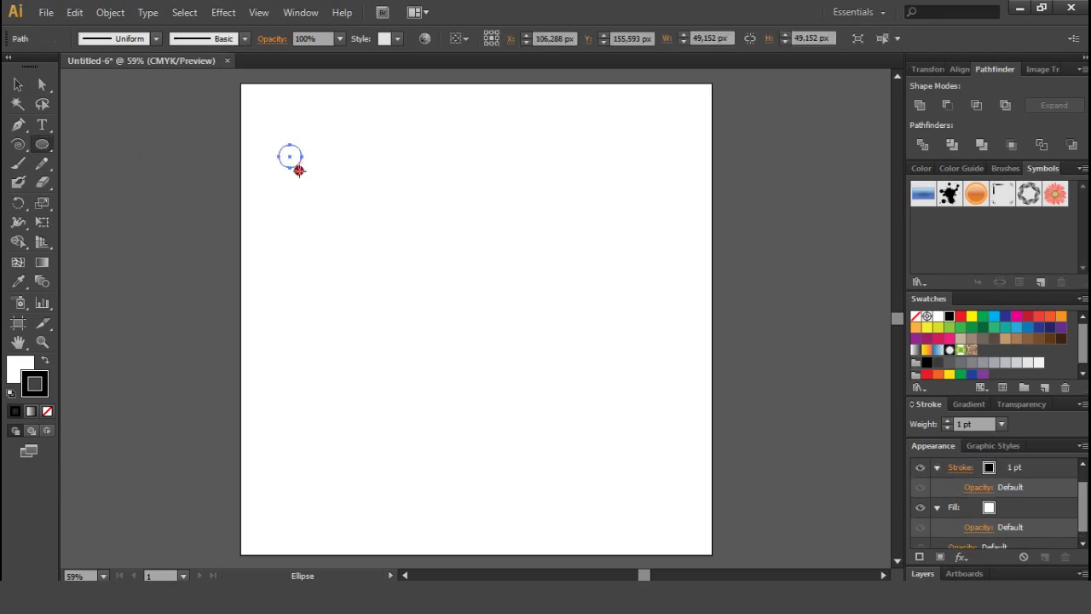
pyautogui.click(48, 359)
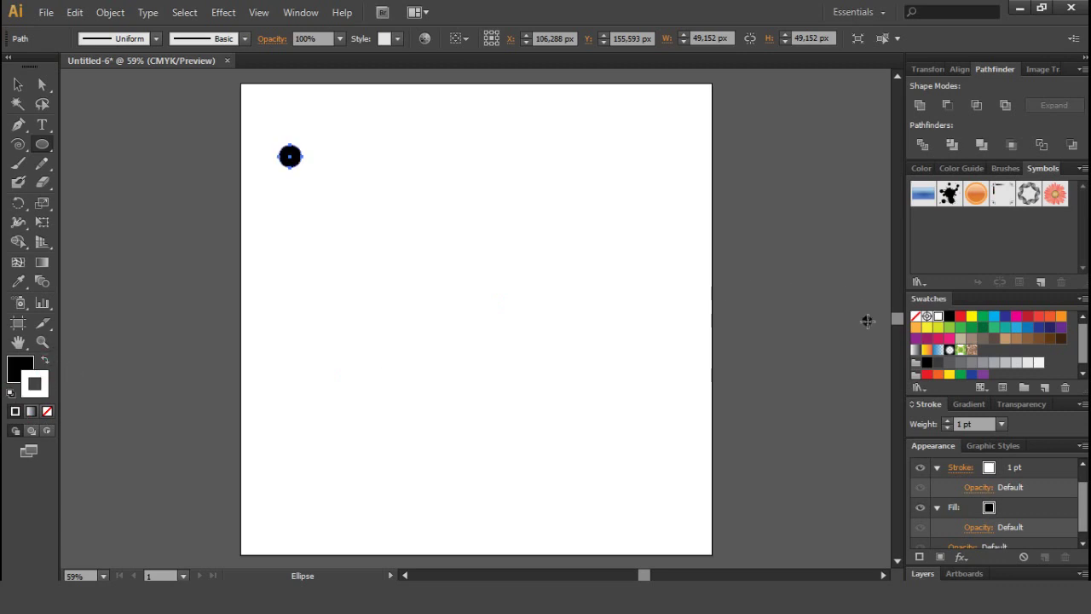
pyautogui.press('x')
pyautogui.press('/')
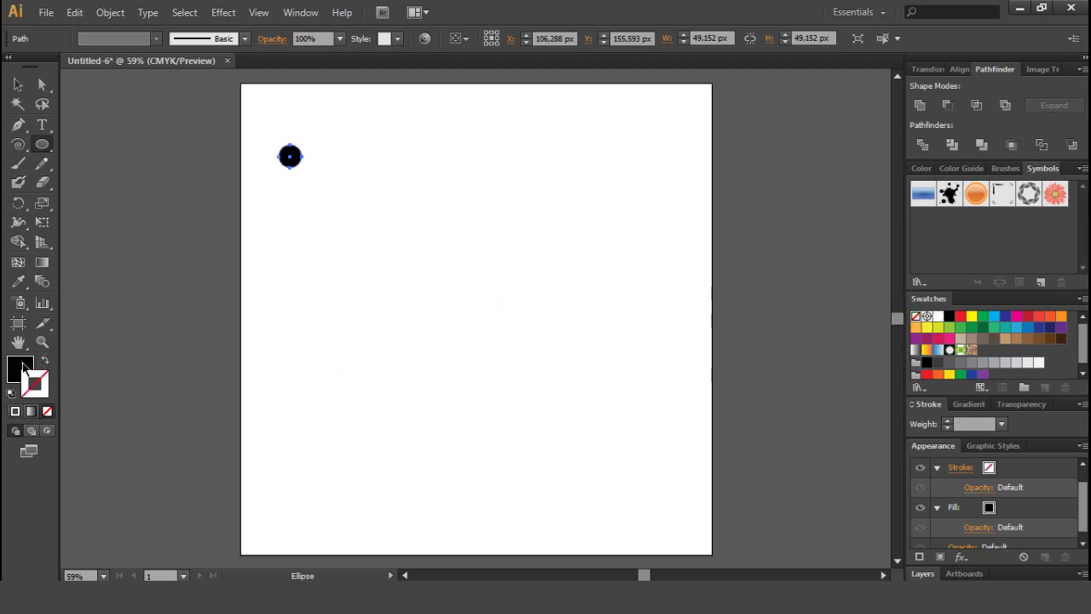
pyautogui.press('v')
pyautogui.click(110, 12)
pyautogui.moveTo(140, 31)
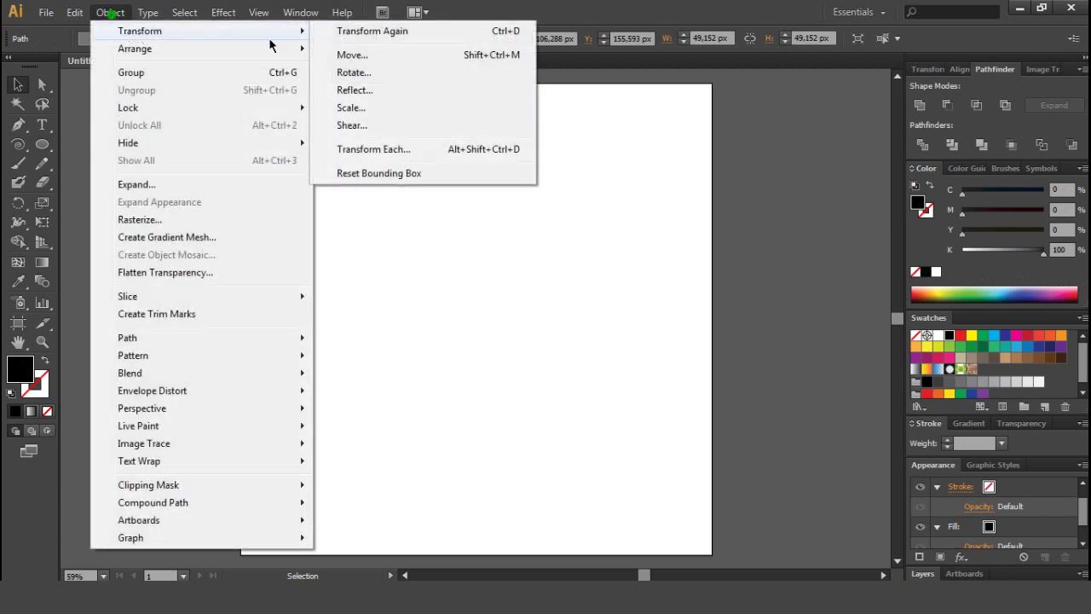
# - Copy the circle 100 px to the right twice, making a row of three
pyautogui.click(350, 55)
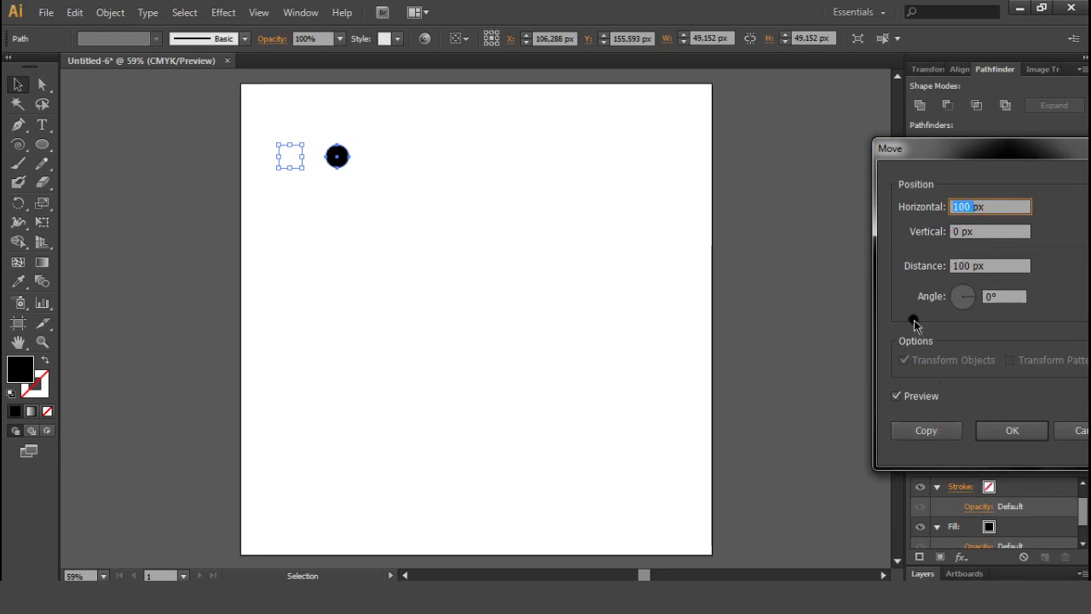
pyautogui.click(923, 429)
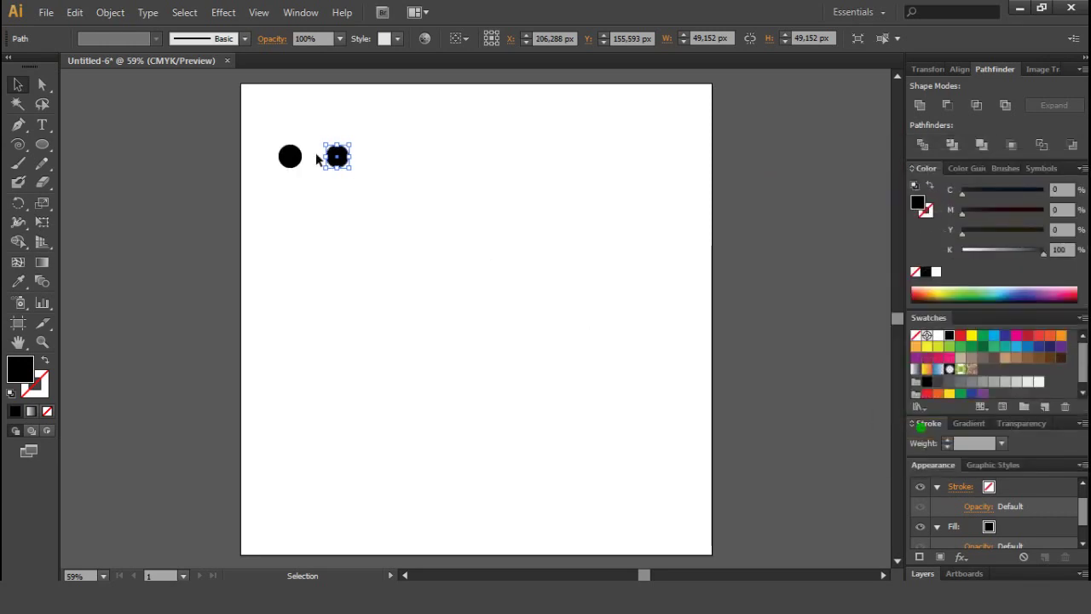
pyautogui.click(110, 12)
pyautogui.click(361, 53)
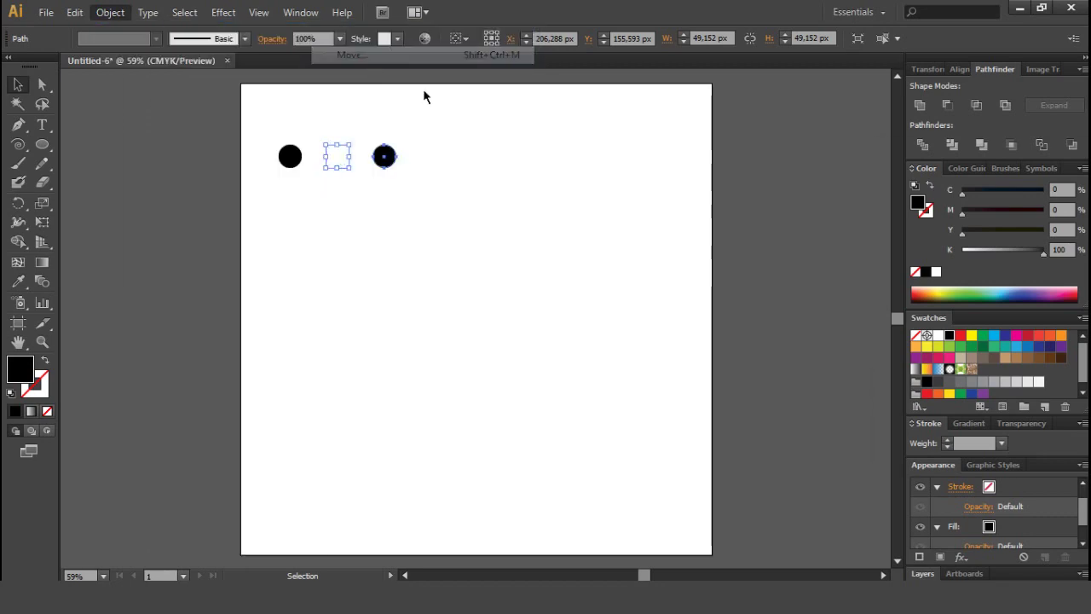
pyautogui.click(921, 429)
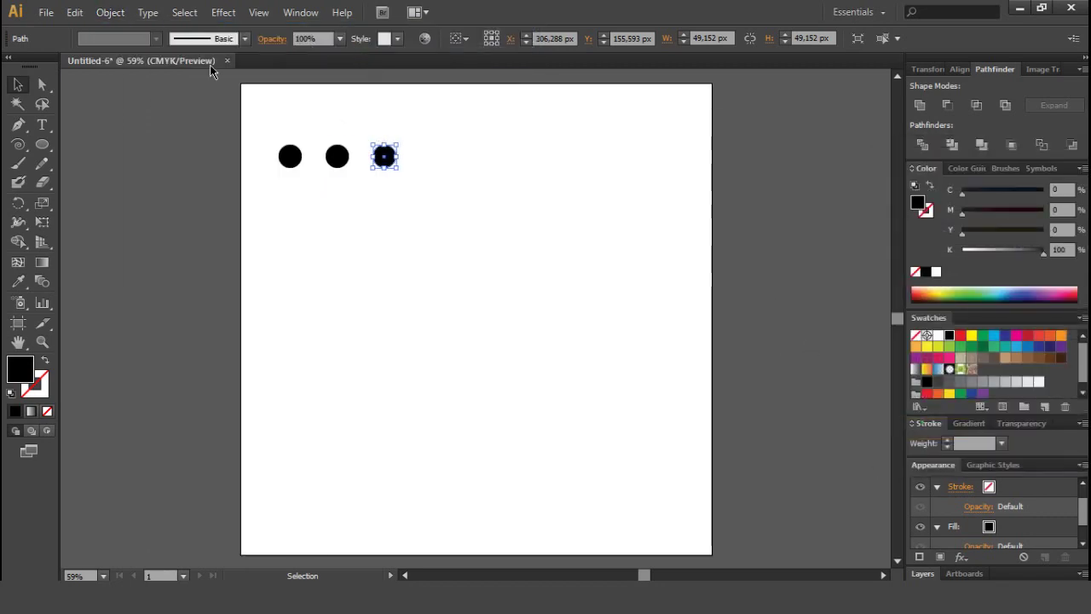
pyautogui.click(103, 13)
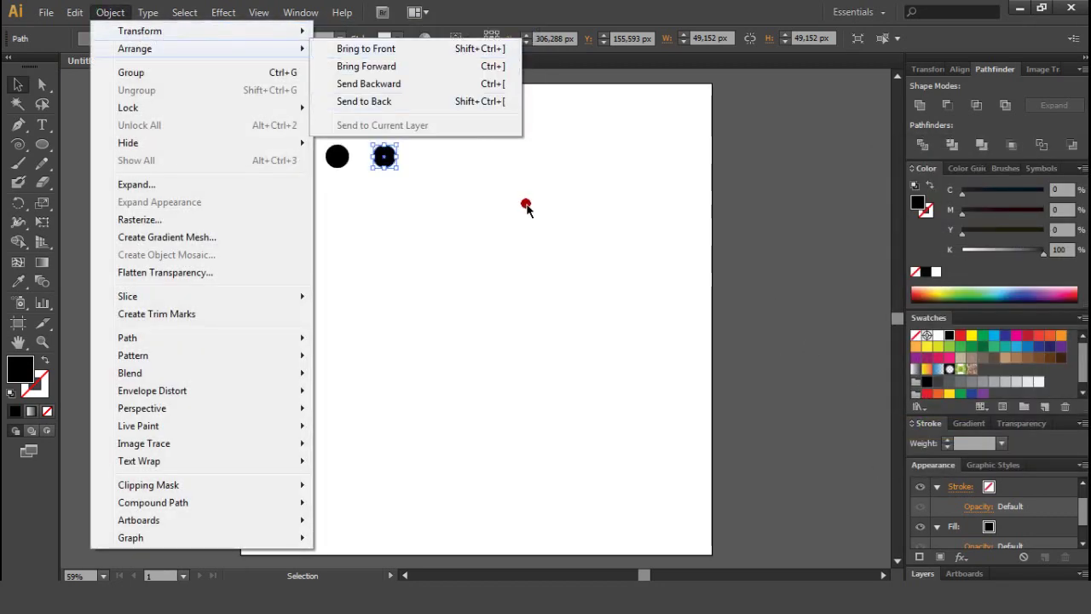
pyautogui.click(526, 208)
# - Copy the three circles 300 px right twice and select all nine circles
pyautogui.moveTo(458, 202); pyautogui.dragTo(276, 144)
pyautogui.click(112, 12)
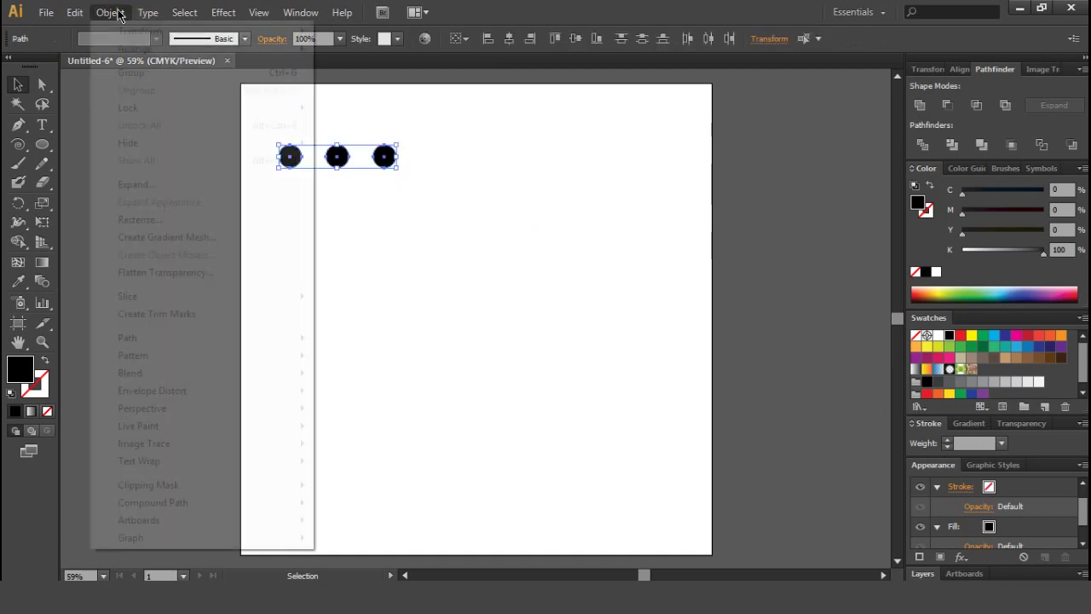
pyautogui.moveTo(140, 31)
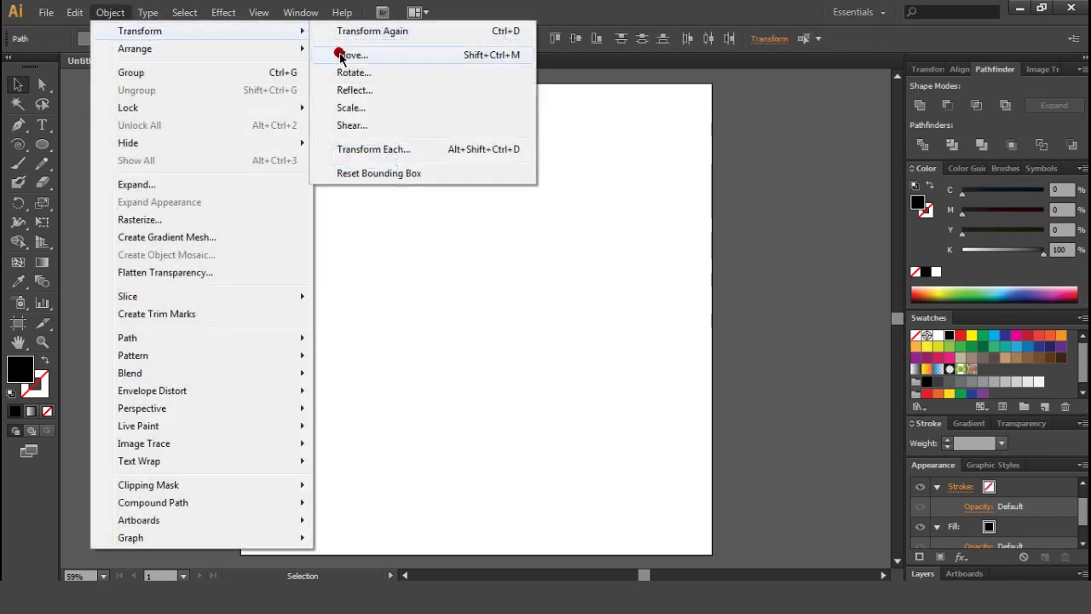
pyautogui.click(351, 55)
pyautogui.write('300')
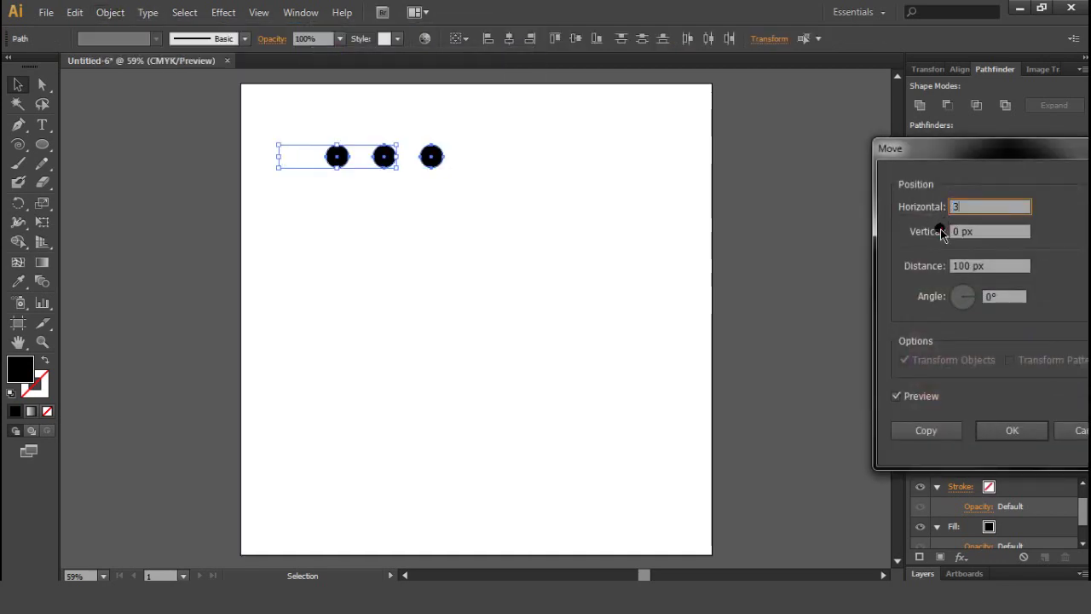
pyautogui.press('Tab')
pyautogui.click(927, 430)
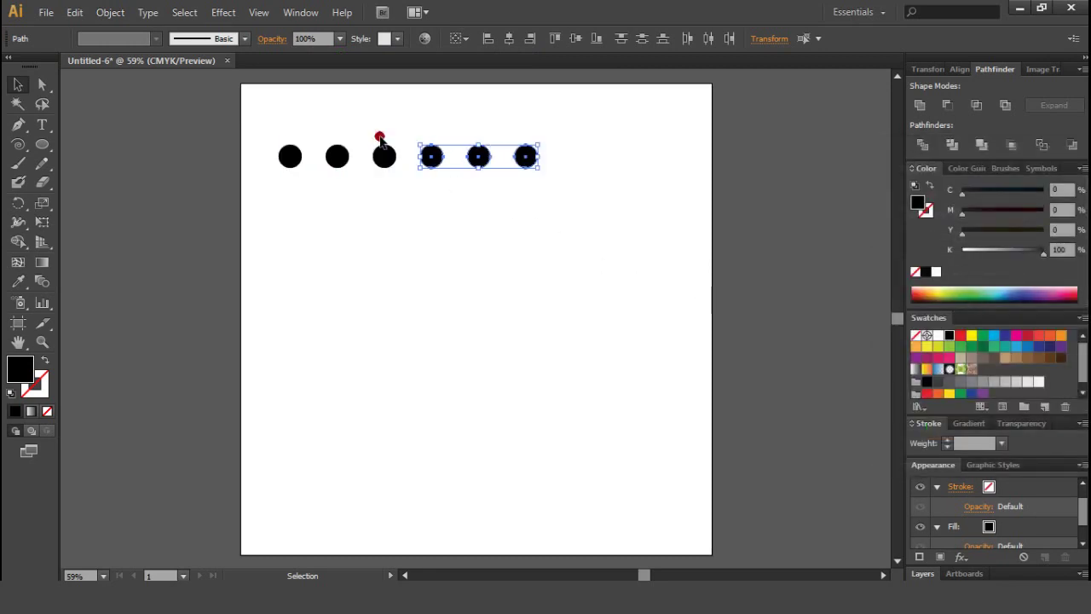
pyautogui.click(110, 12)
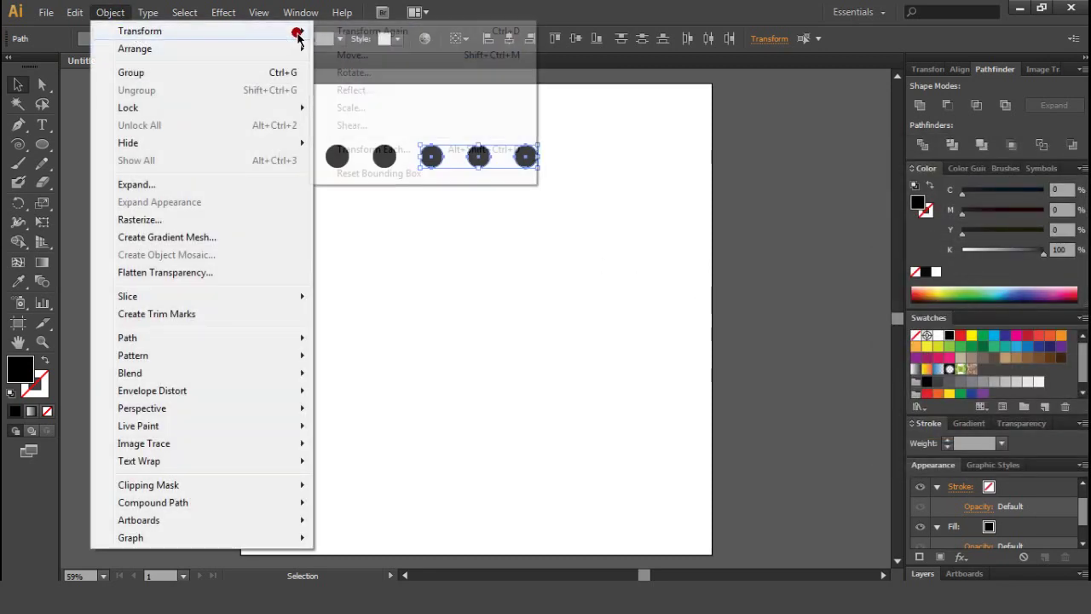
pyautogui.click(344, 49)
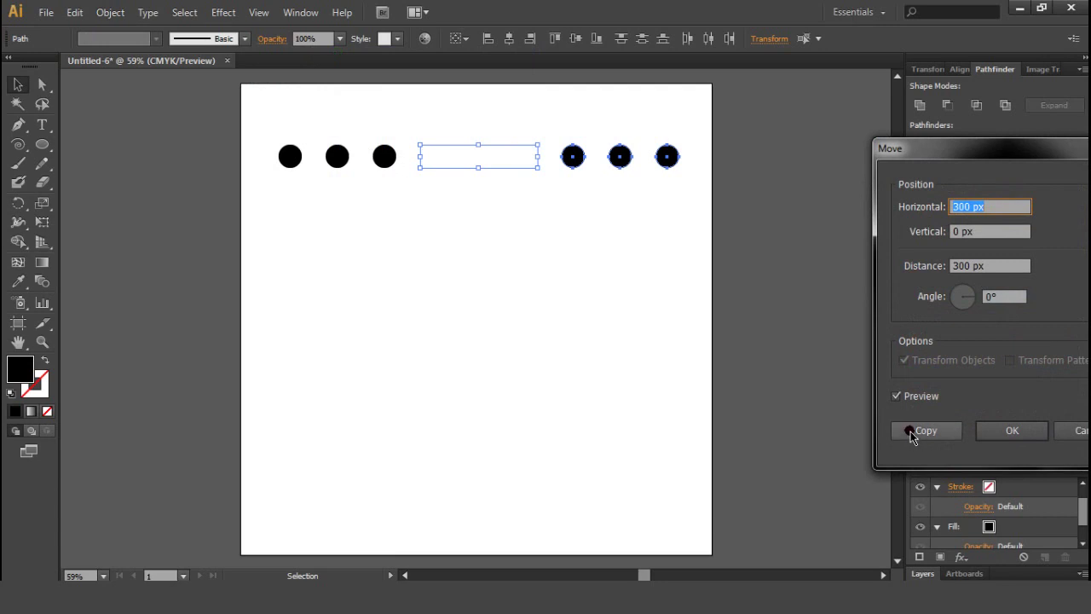
pyautogui.click(910, 432)
pyautogui.click(506, 258)
pyautogui.moveTo(279, 130); pyautogui.dragTo(669, 181)
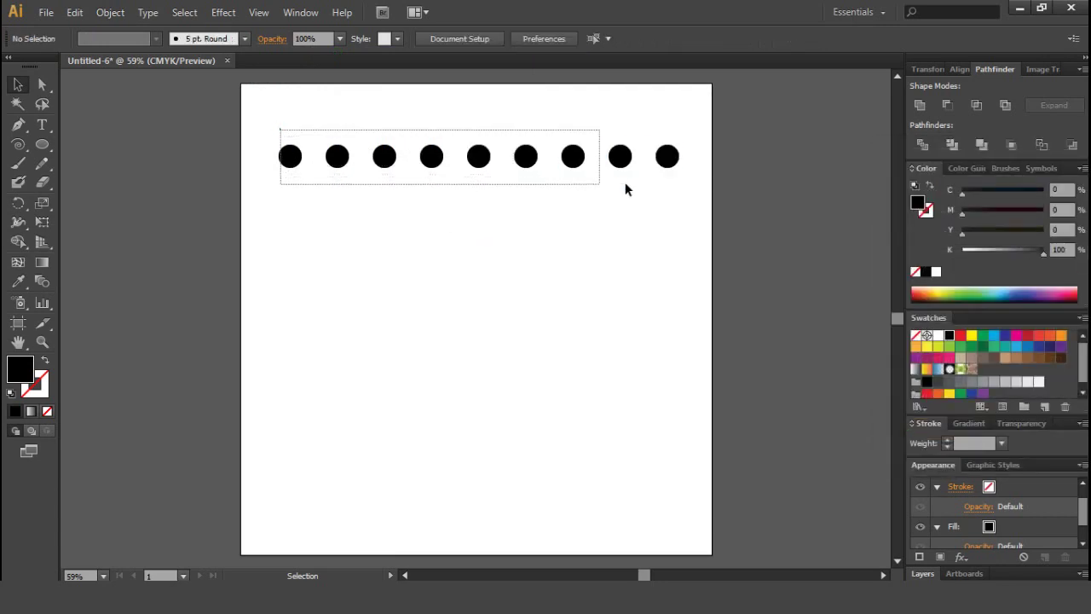
# - Copy the row 50 px right and 100 px down as a staggered second row
pyautogui.click(111, 13)
pyautogui.moveTo(139, 30)
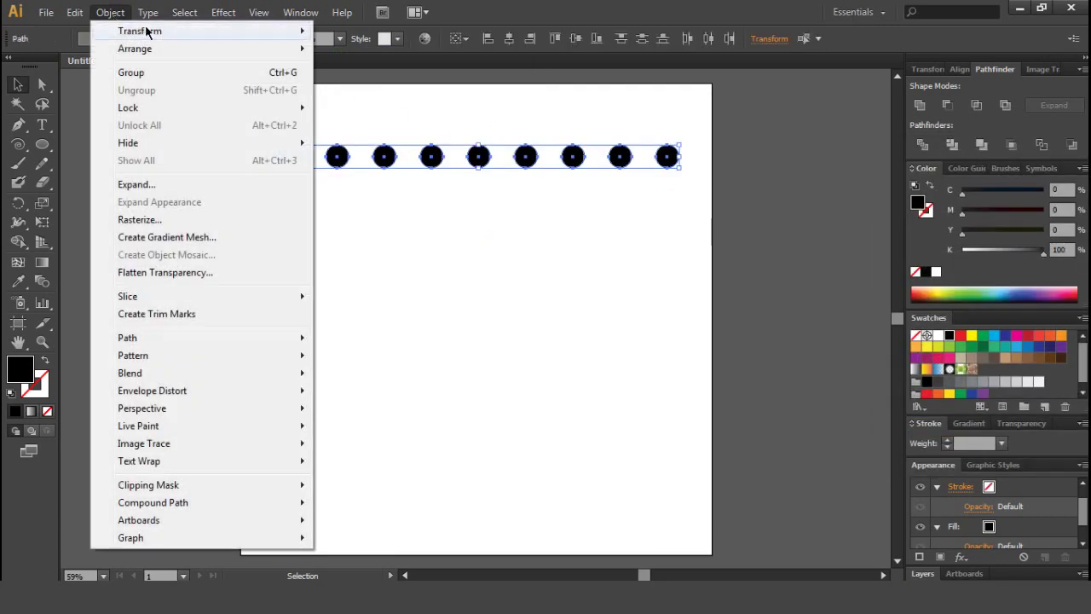
pyautogui.click(344, 59)
pyautogui.write('50')
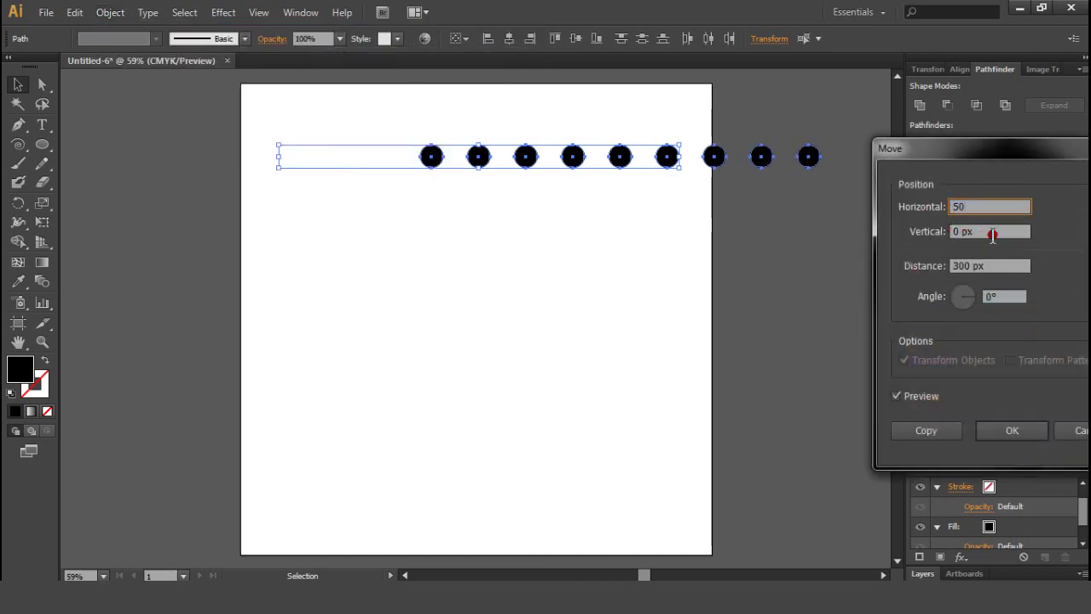
pyautogui.press('Tab')
pyautogui.write('100')
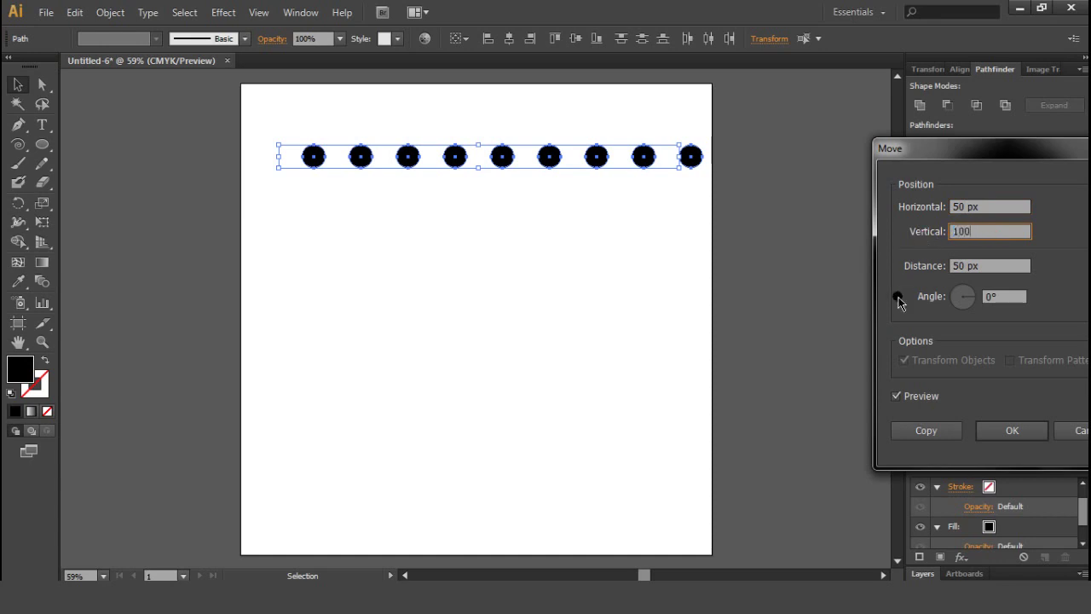
pyautogui.click(915, 425)
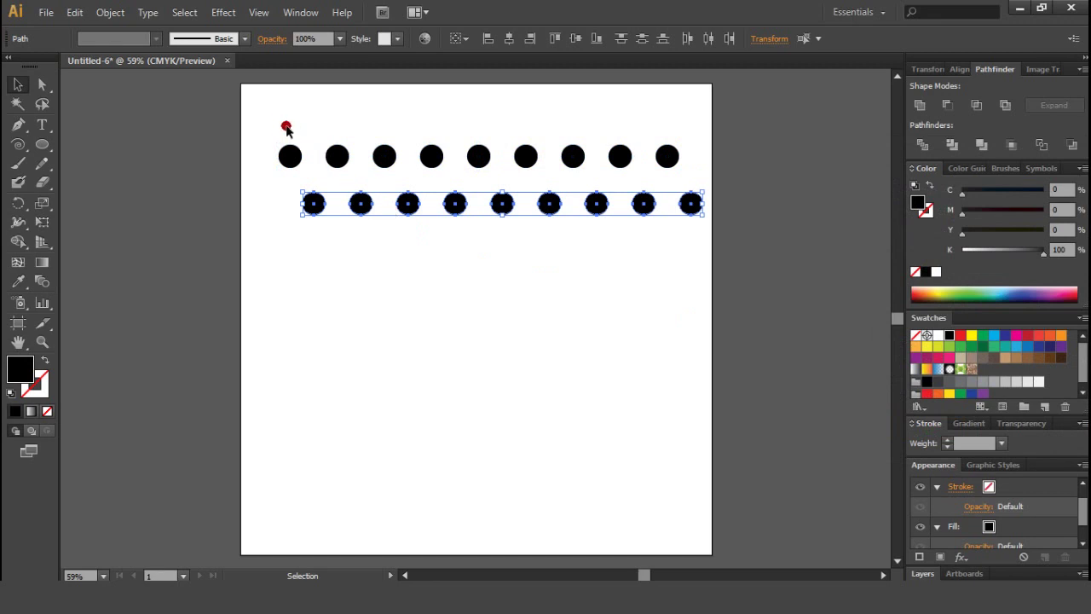
# - Select both rows and copy them 200 px downward
pyautogui.moveTo(276, 124); pyautogui.dragTo(715, 273)
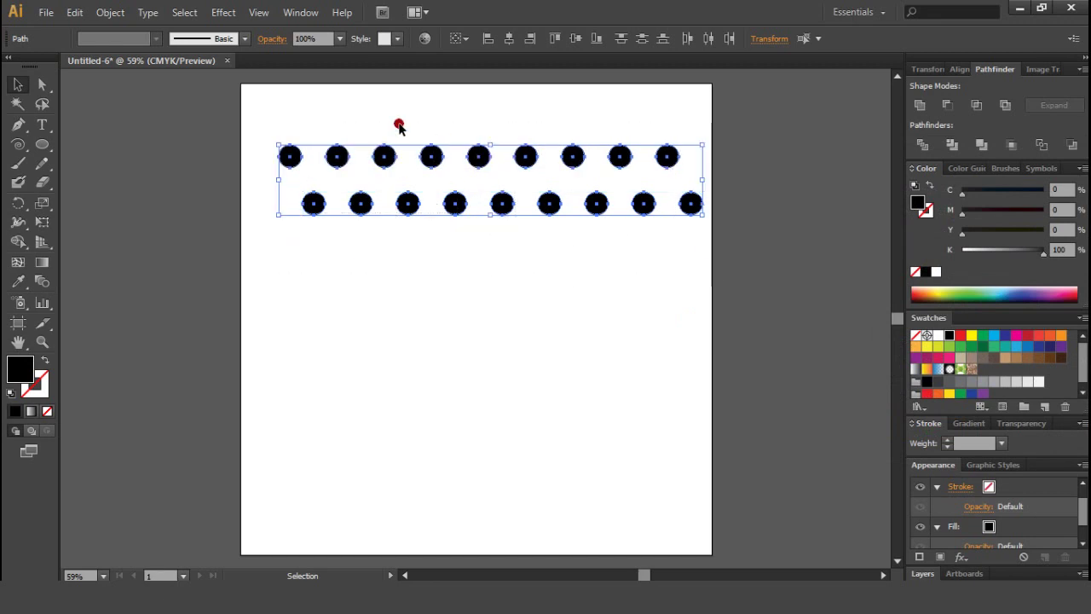
pyautogui.click(104, 14)
pyautogui.moveTo(140, 30)
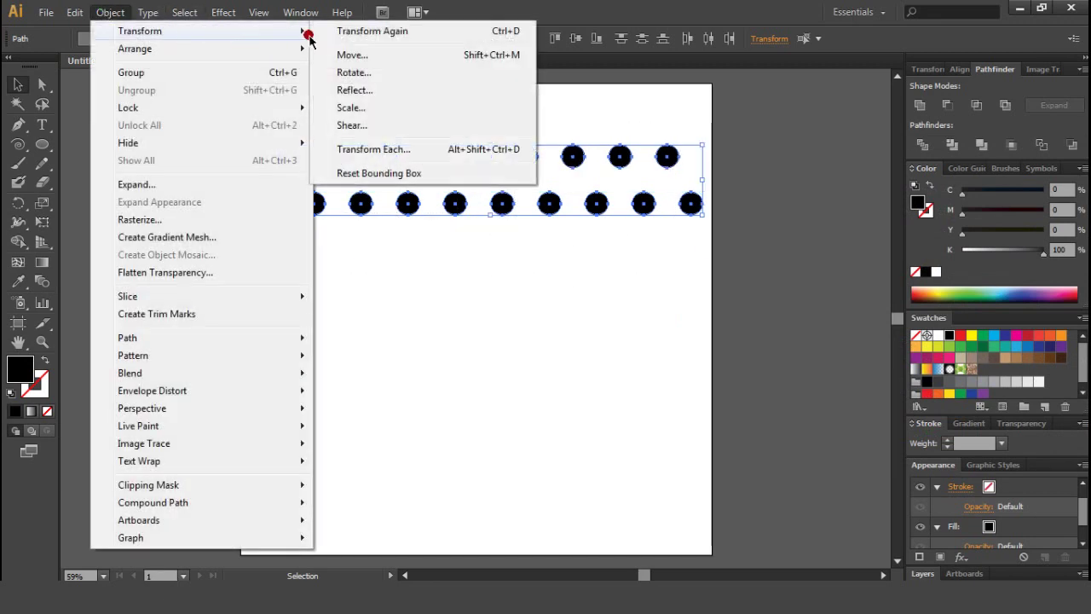
pyautogui.click(360, 58)
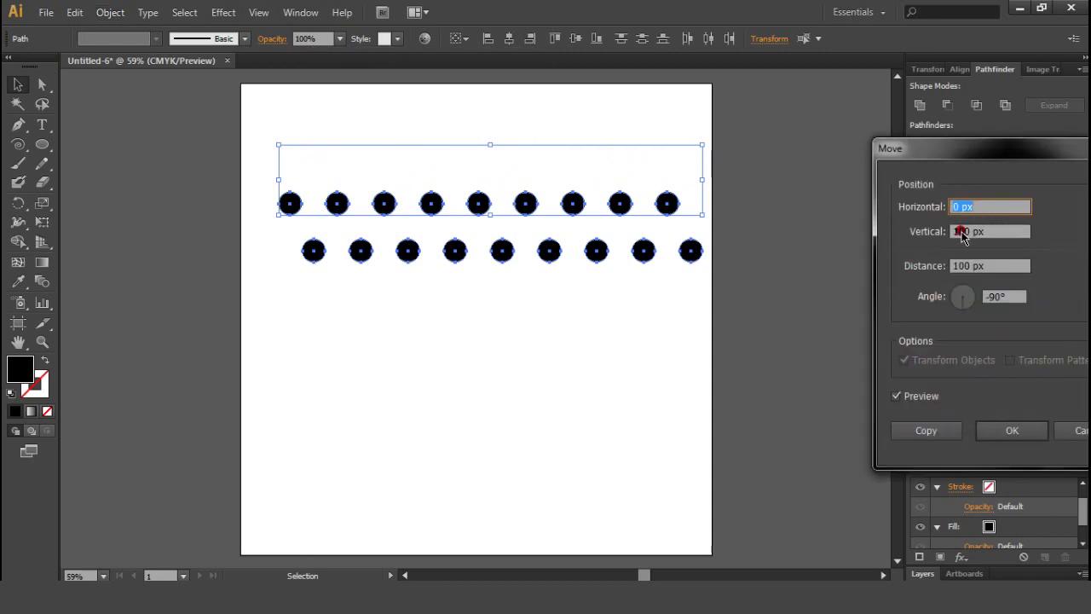
pyautogui.click(956, 233)
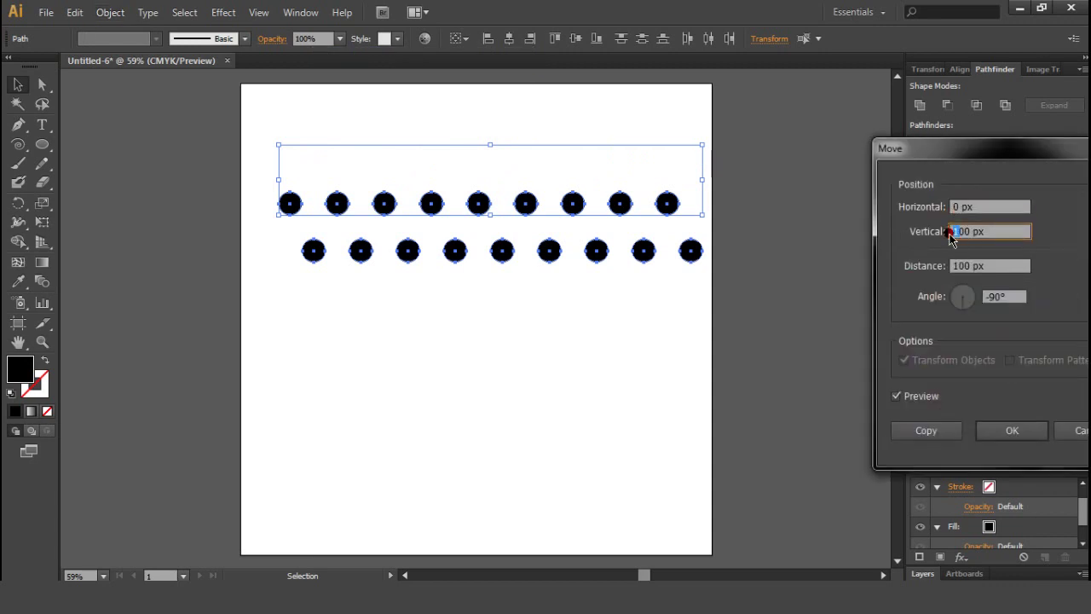
pyautogui.write('200')
pyautogui.click(926, 430)
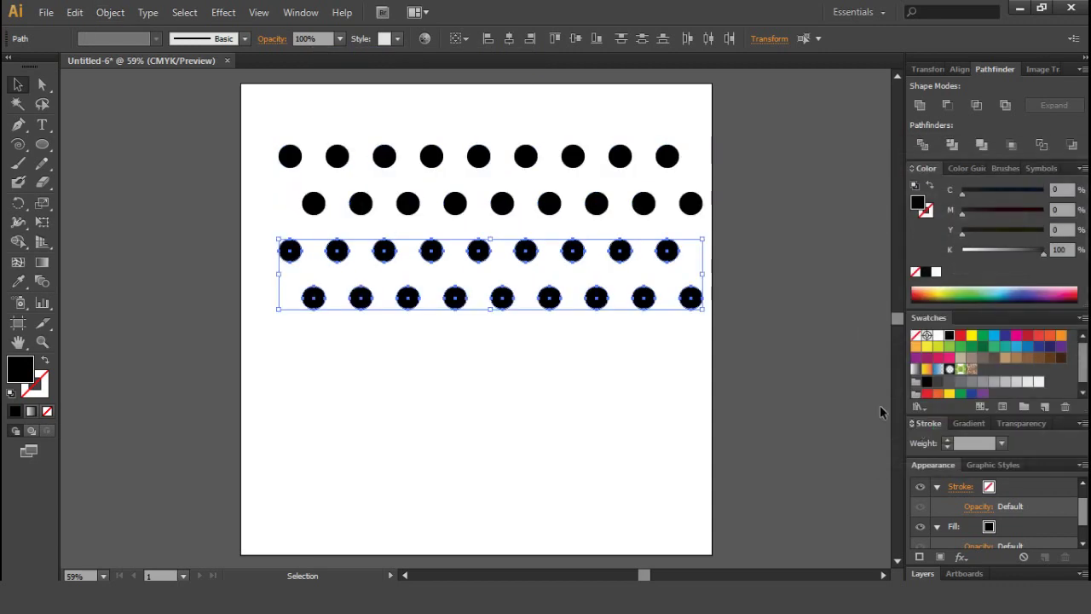
# - Repeat the 200 px downward copy twice more, then select every dot
pyautogui.click(110, 12)
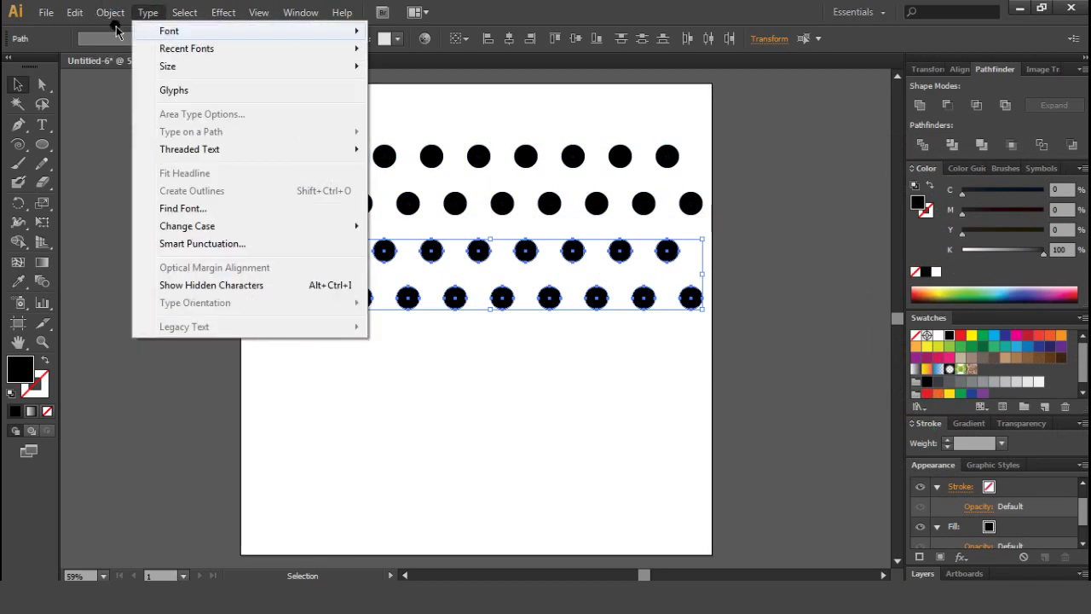
pyautogui.moveTo(139, 31)
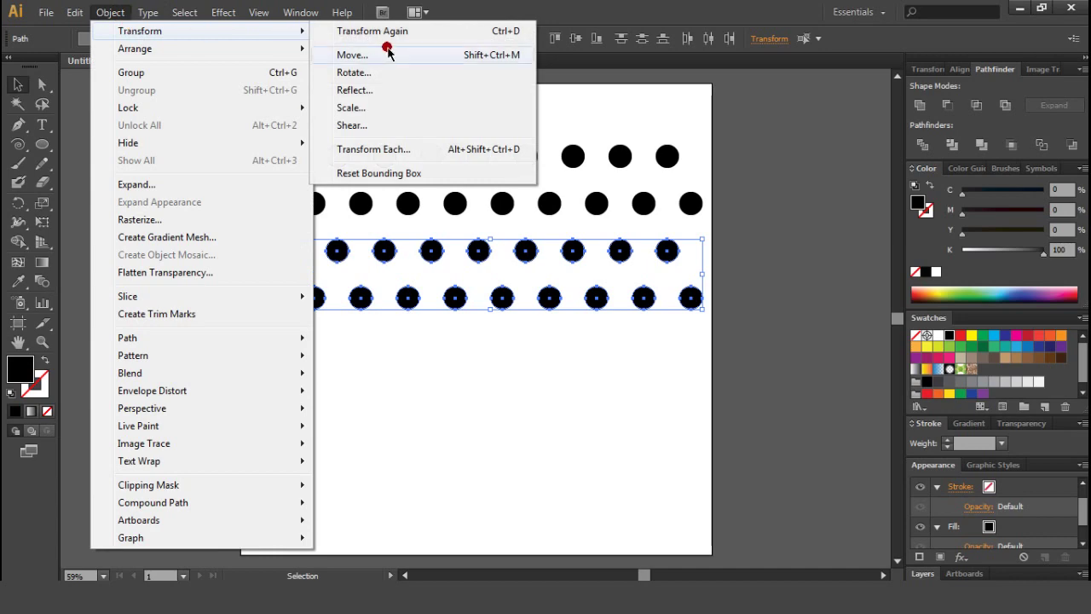
pyautogui.click(388, 52)
pyautogui.click(926, 429)
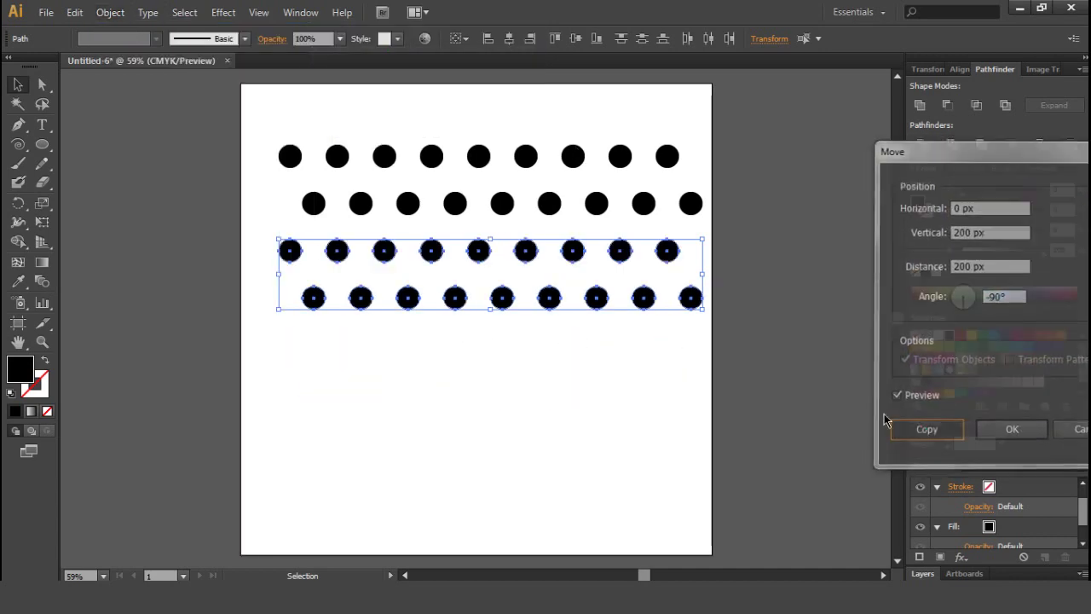
pyautogui.click(110, 12)
pyautogui.moveTo(140, 30)
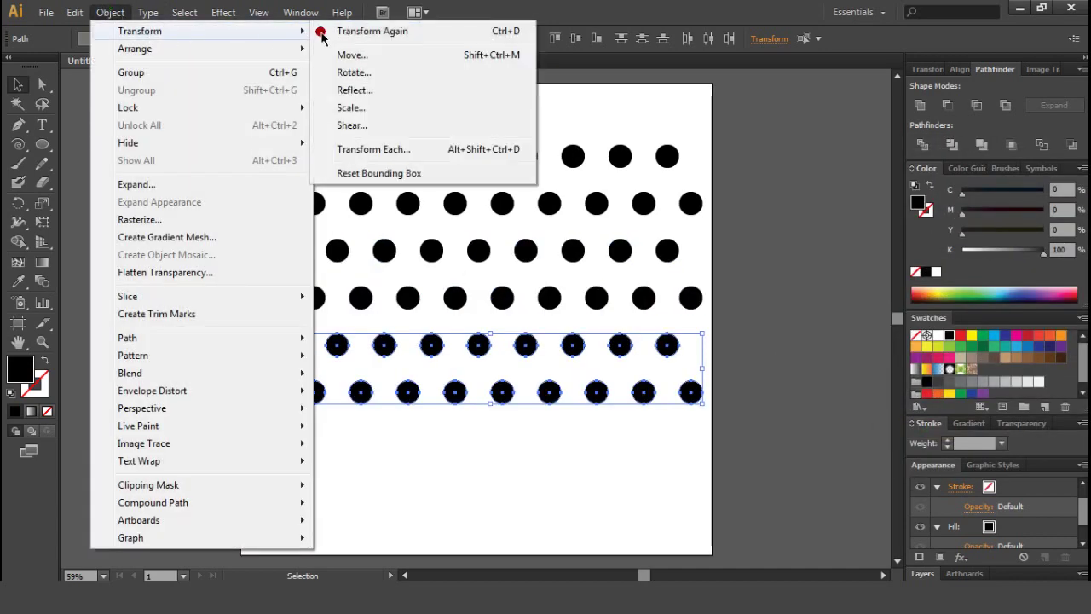
pyautogui.click(352, 54)
pyautogui.click(926, 429)
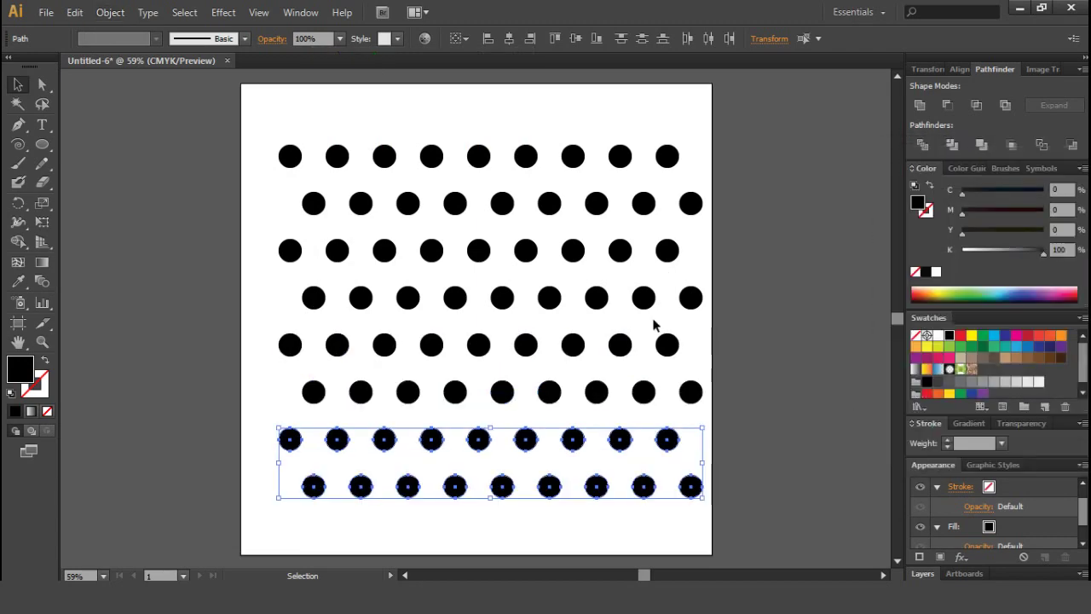
pyautogui.moveTo(292, 132); pyautogui.dragTo(697, 507)
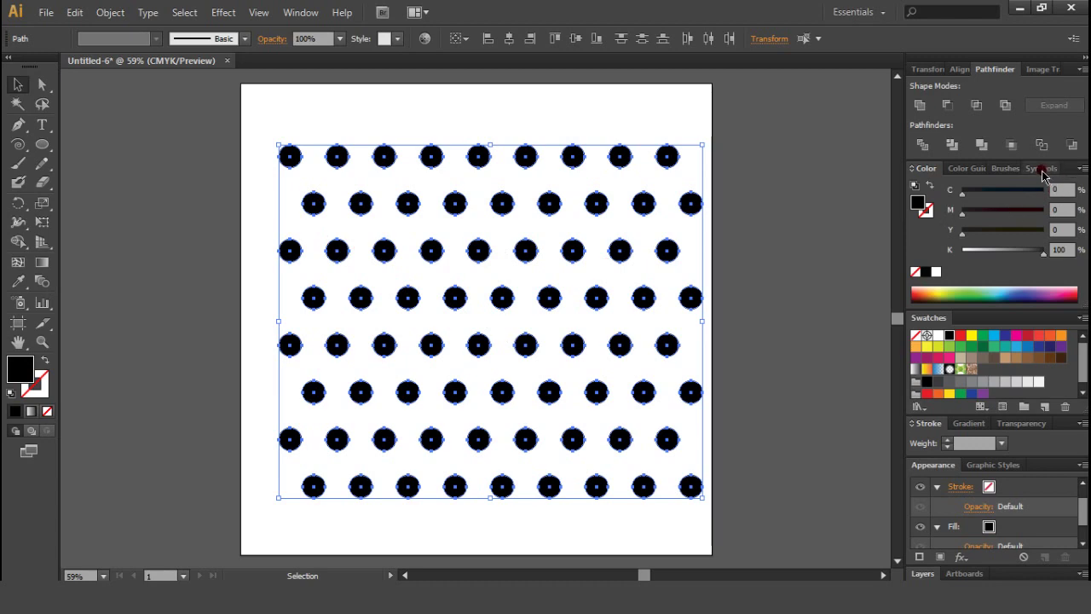
# - Save the selected dot grid in the Symbols panel as a Graphic symbol, New Symbol
pyautogui.click(1041, 168)
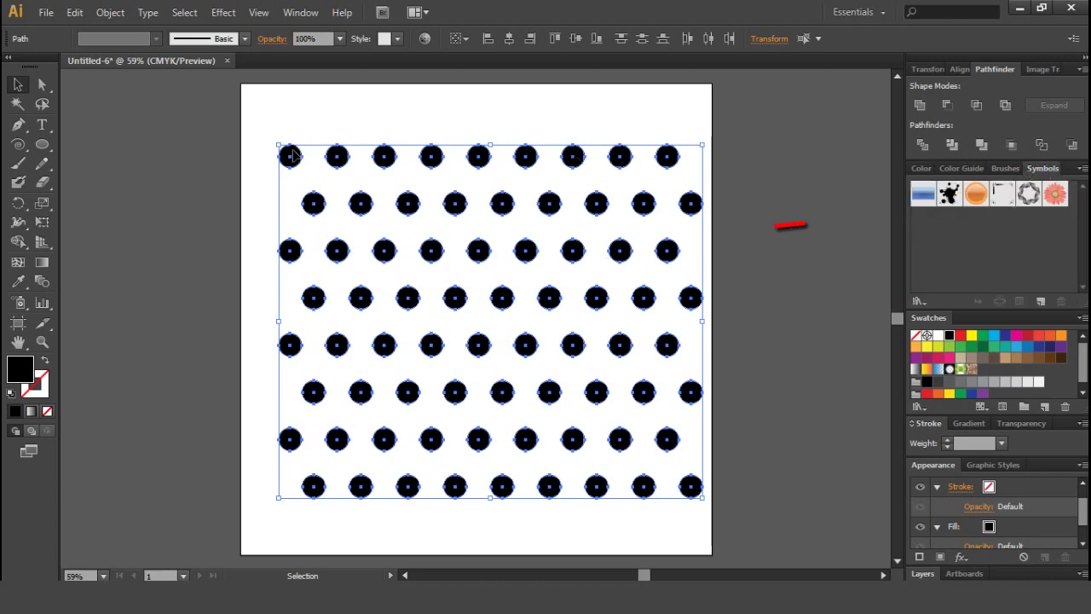
pyautogui.moveTo(293, 154)
pyautogui.mouseDown()
pyautogui.moveTo(887, 245)
pyautogui.moveTo(953, 227)
pyautogui.mouseUp()
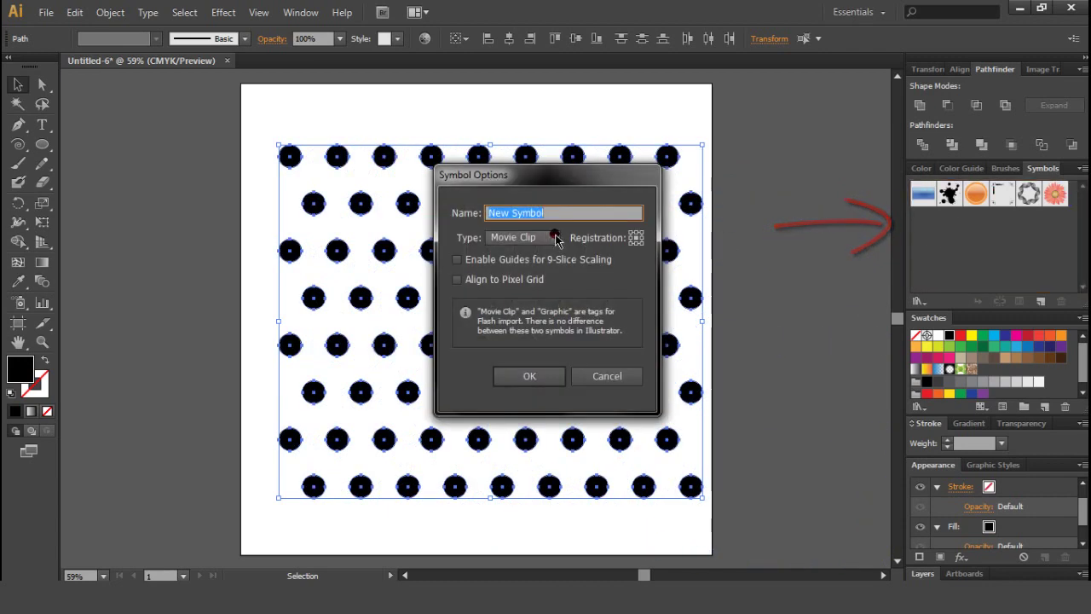
pyautogui.click(552, 239)
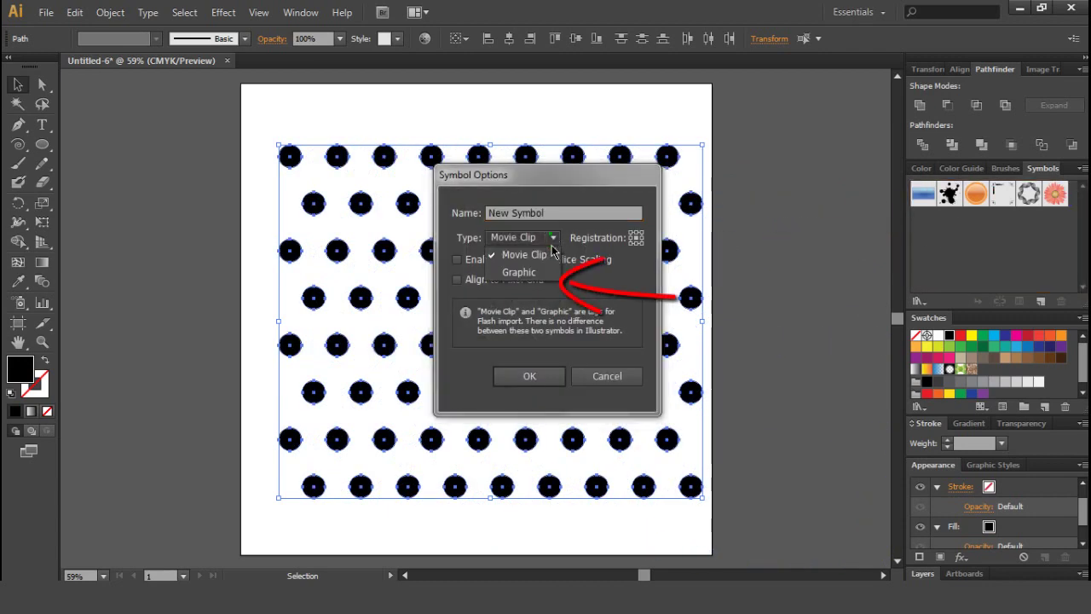
pyautogui.click(545, 274)
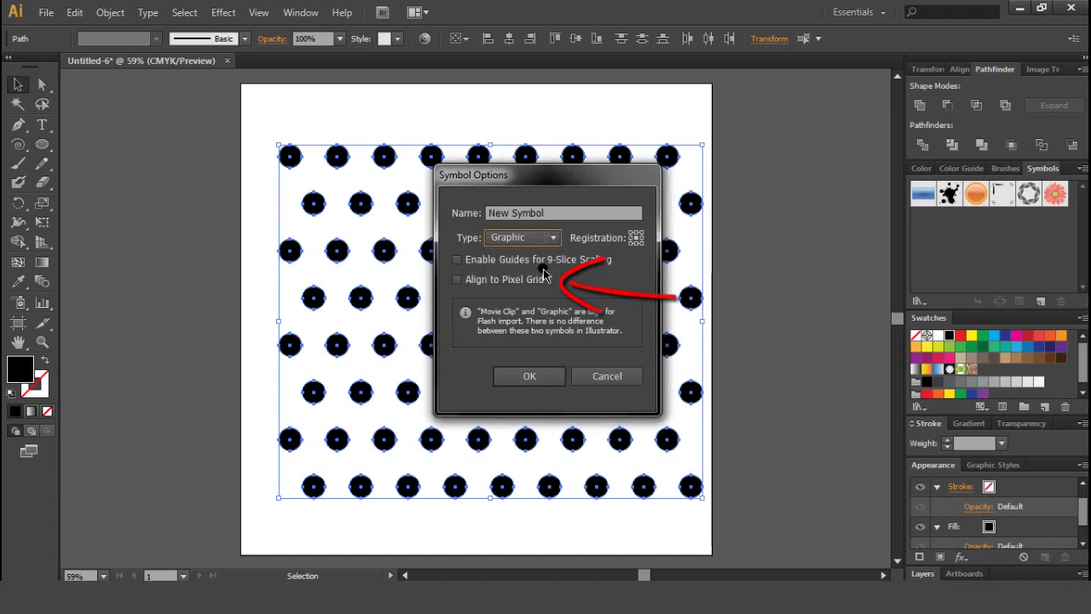
pyautogui.click(523, 380)
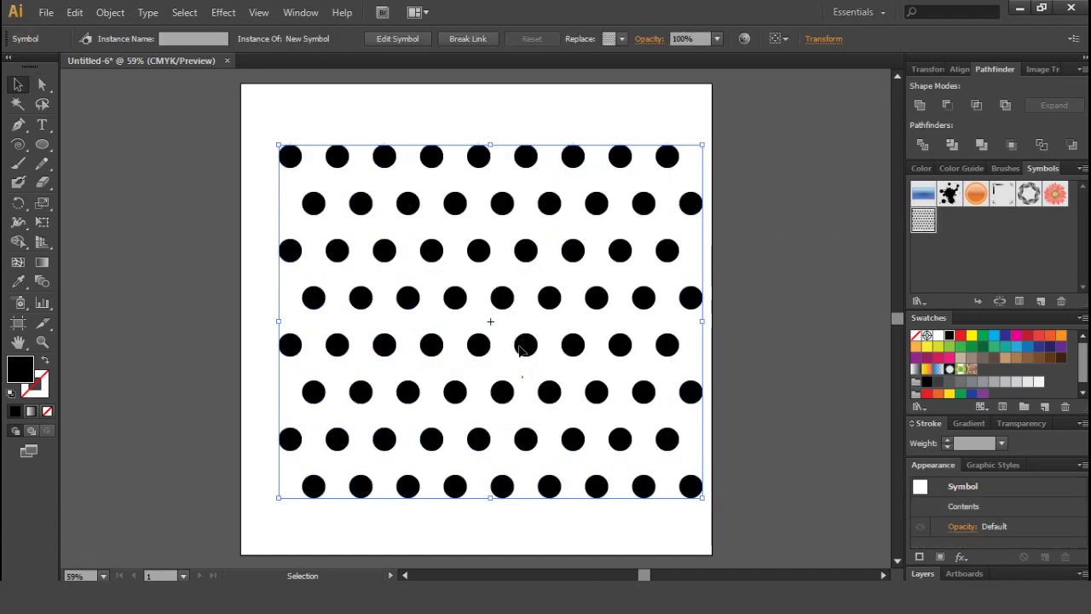
# - Move the dot symbol off the artboard and draw a large circle about 789.831 px wide
pyautogui.moveTo(288, 156); pyautogui.dragTo(729, 341)
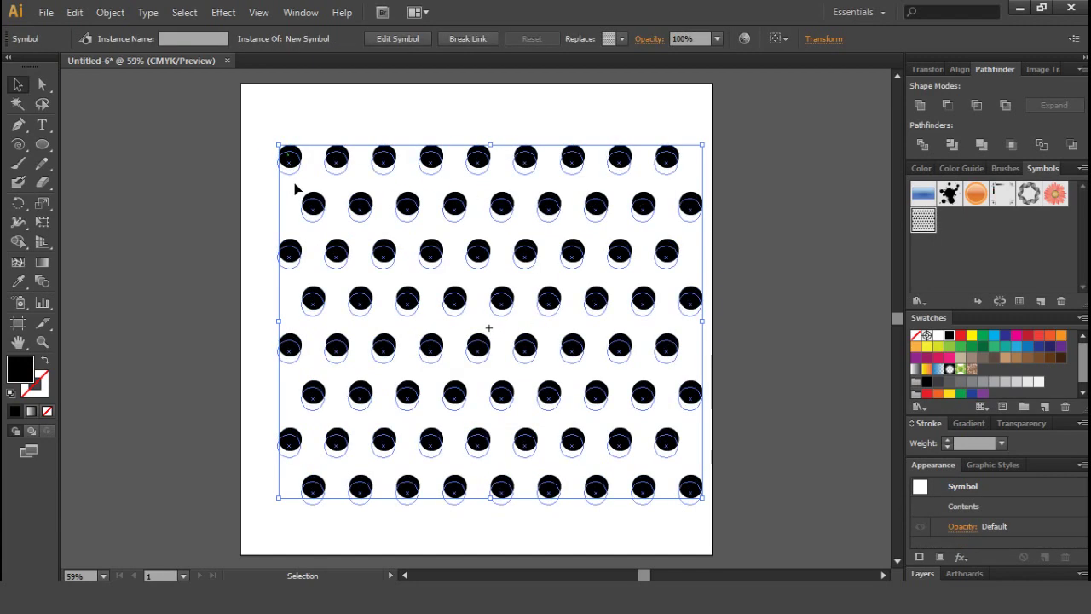
pyautogui.click(439, 270)
pyautogui.click(45, 144)
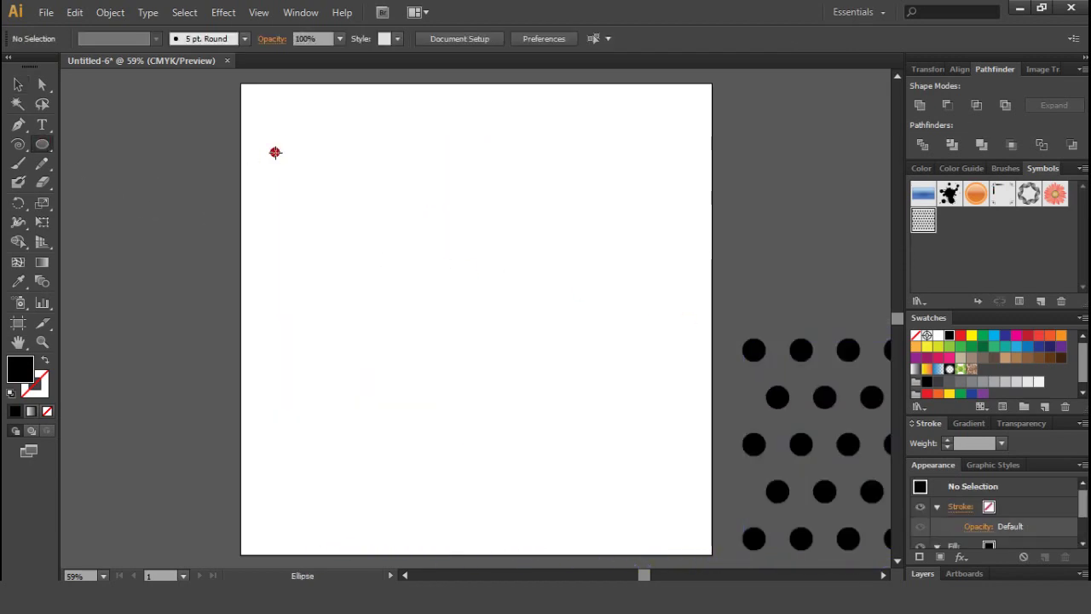
pyautogui.moveTo(274, 126); pyautogui.dragTo(648, 451)
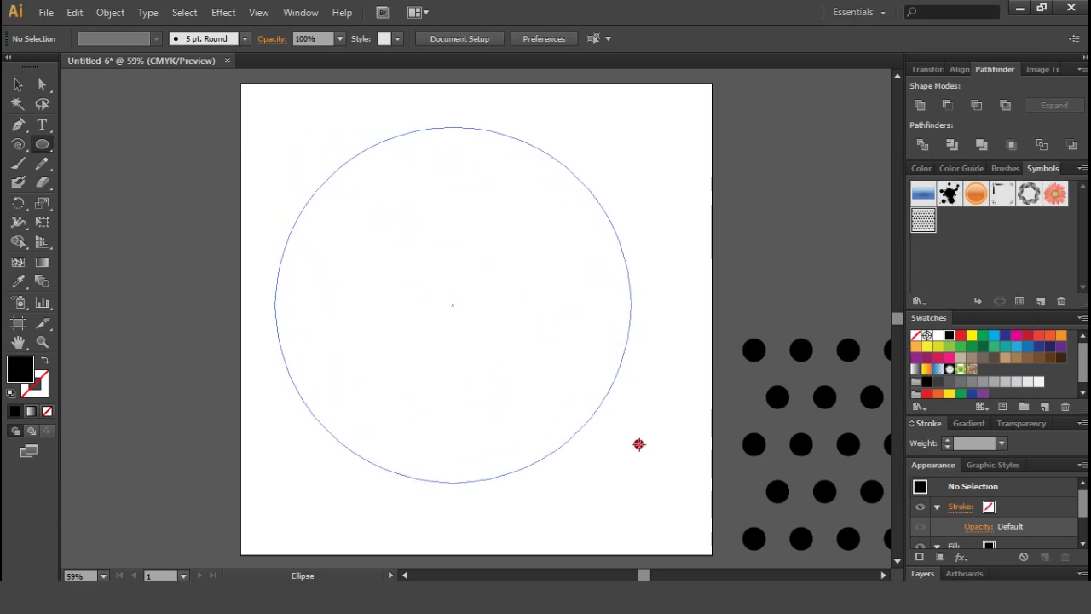
# - Select the circle's top and bottom anchor points with Direct Selection
pyautogui.click(17, 84)
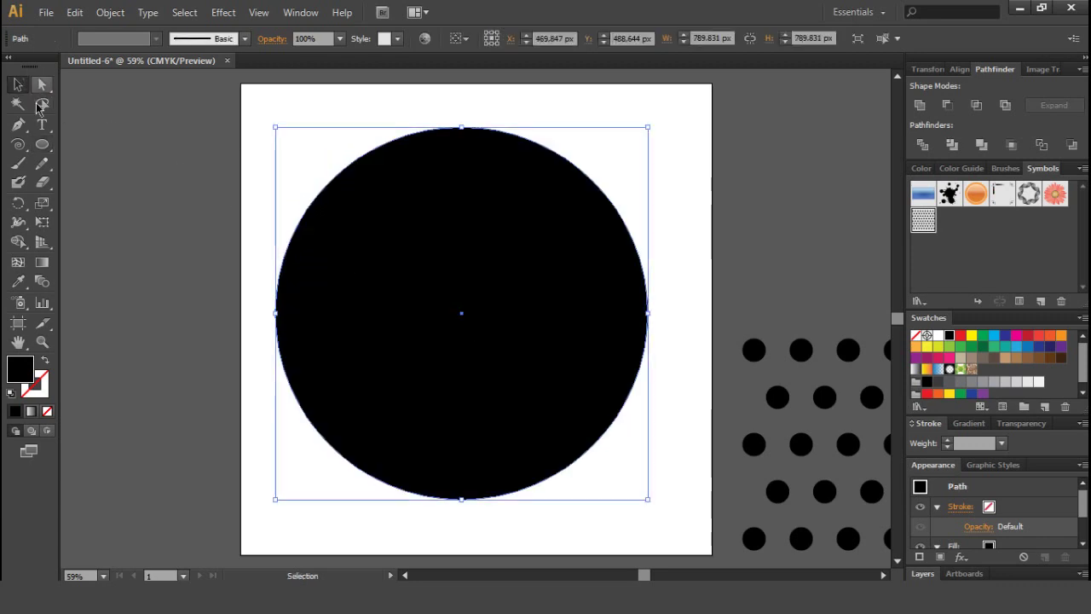
pyautogui.click(42, 84)
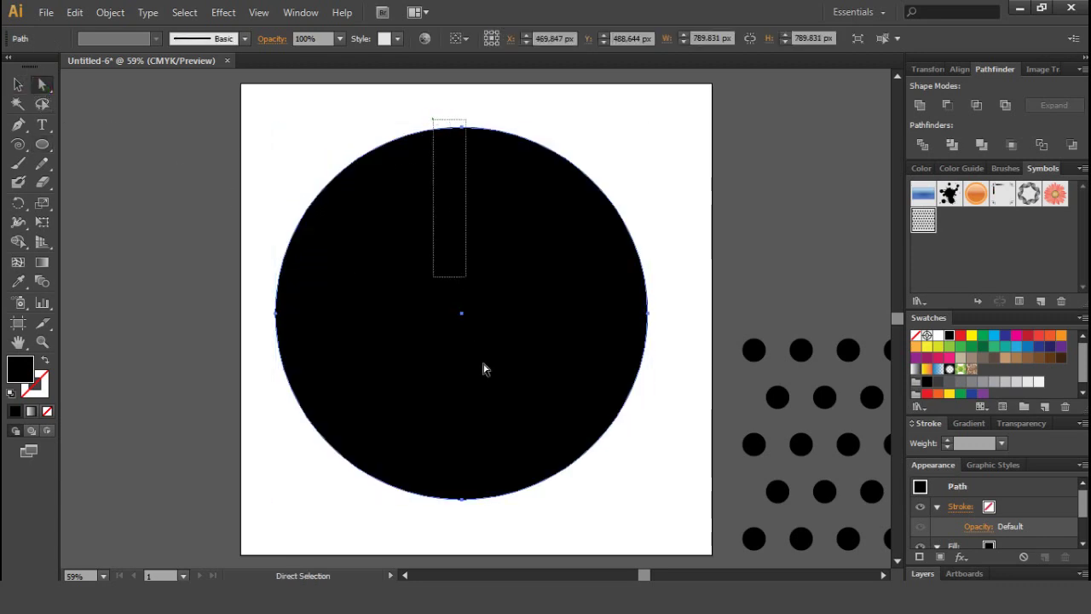
pyautogui.moveTo(431, 122); pyautogui.dragTo(507, 501)
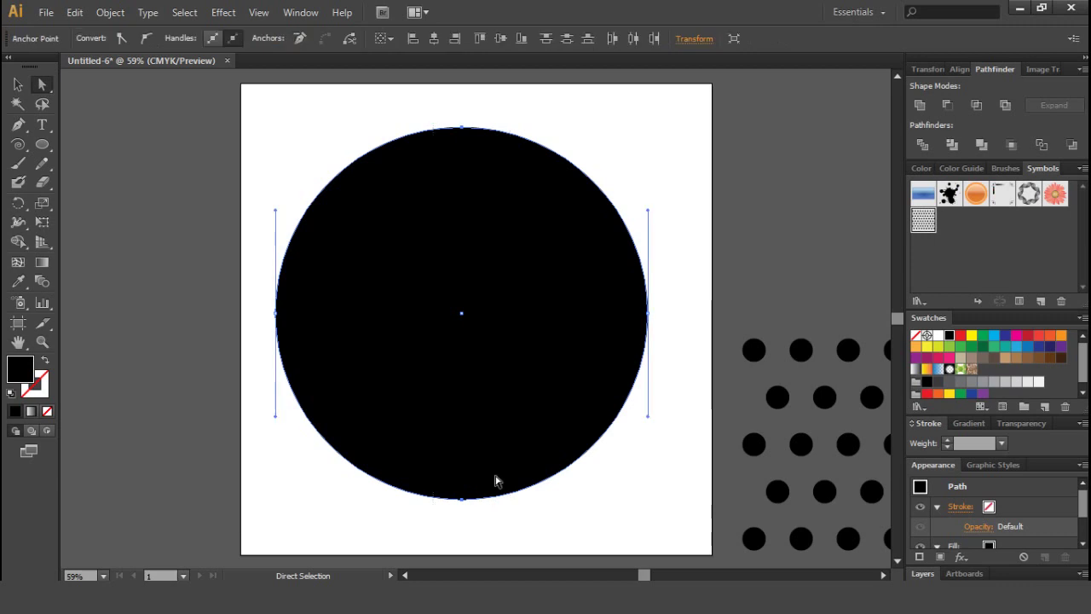
# - Cut the circle at its top and bottom anchors, delete the right half, and select the left half
pyautogui.click(348, 40)
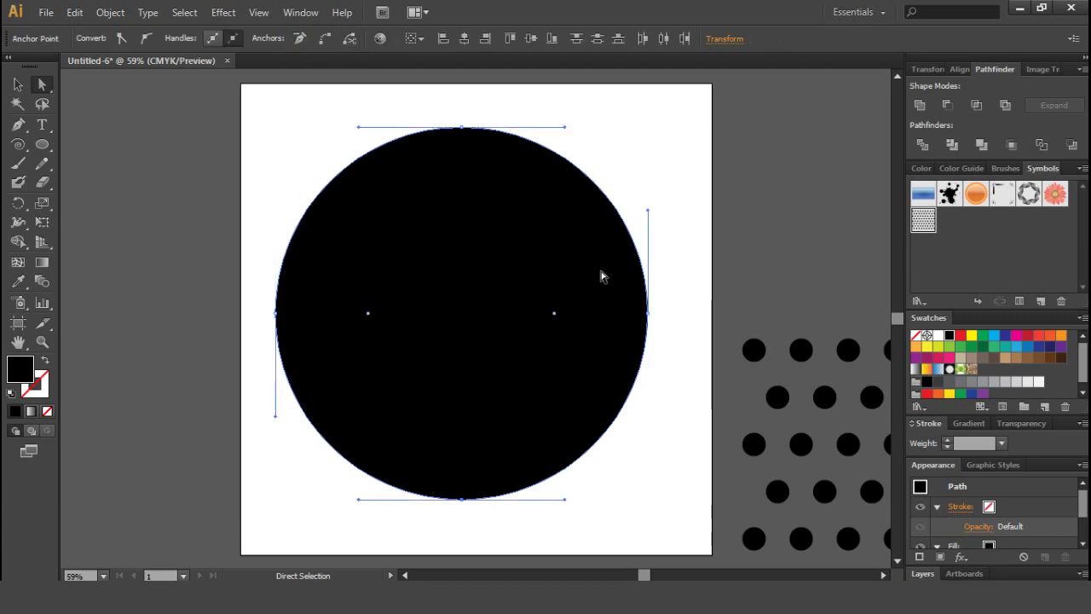
pyautogui.click(647, 314)
pyautogui.press('Delete')
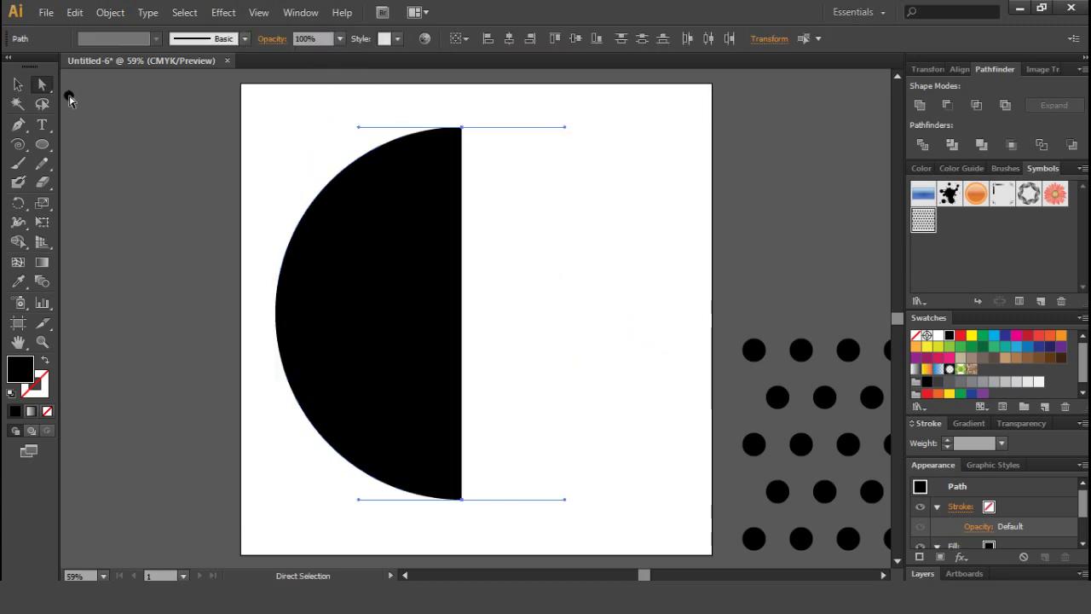
pyautogui.click(18, 84)
pyautogui.click(919, 104)
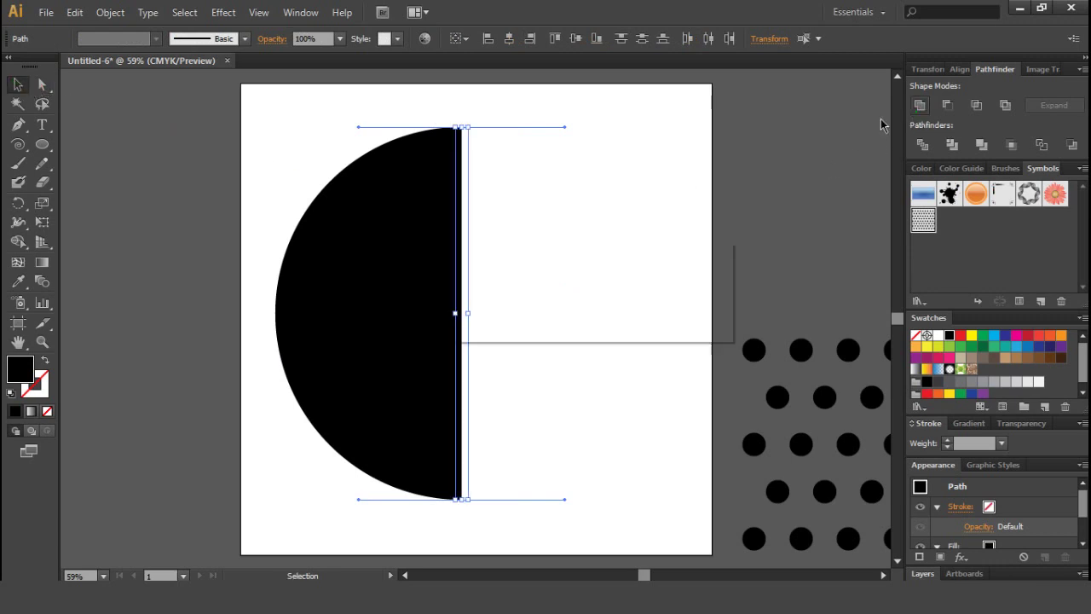
pyautogui.click(704, 331)
pyautogui.click(585, 209)
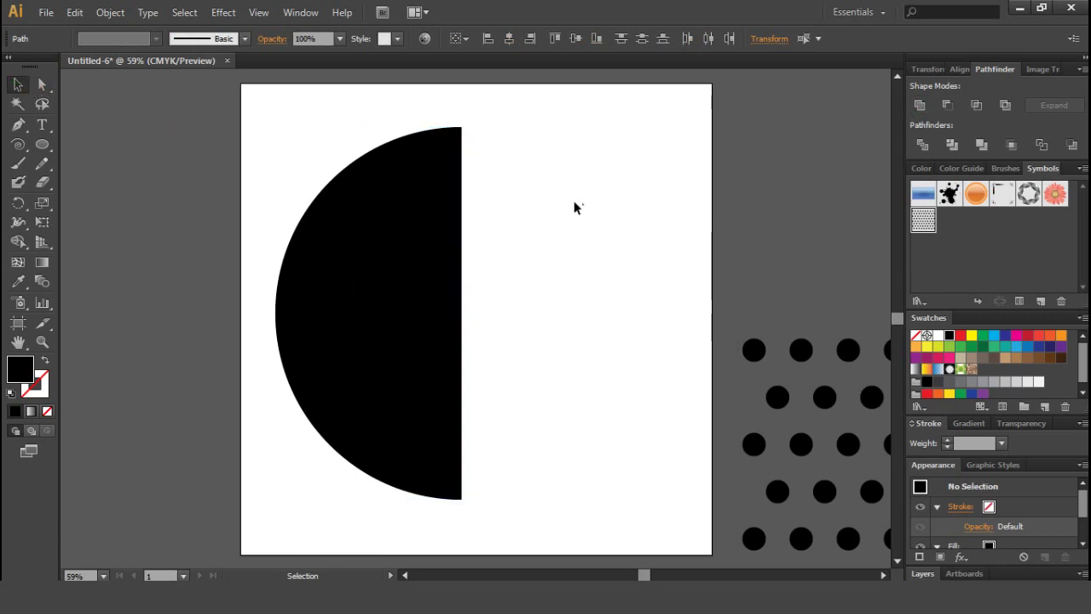
pyautogui.click(426, 183)
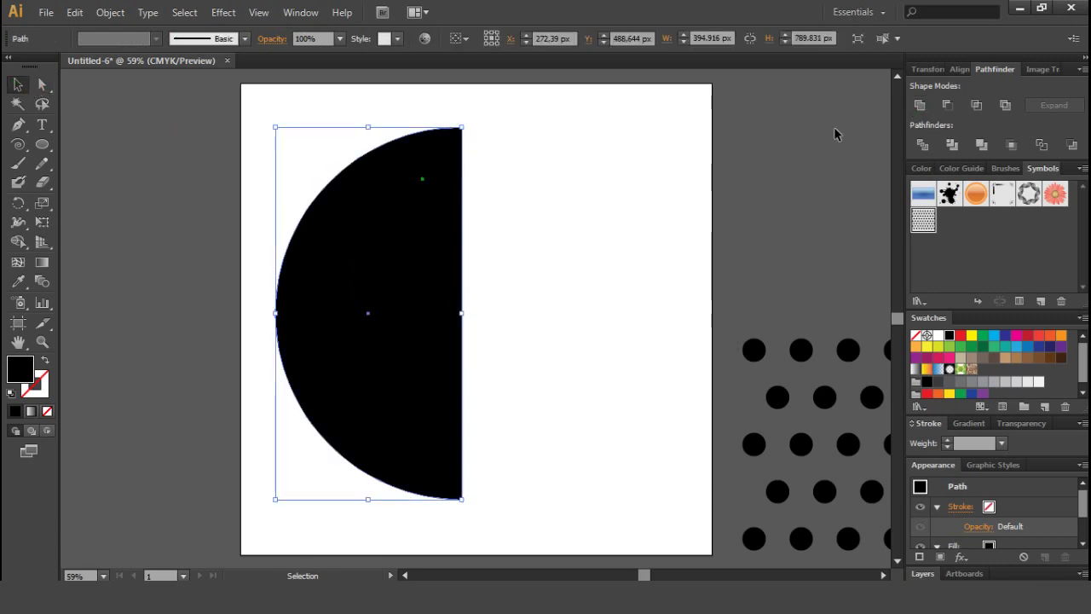
# - Reselect the half-circle and apply the Effect > 3D > Revolve effect
pyautogui.click(562, 156)
pyautogui.scroll(-1, 514, 209)
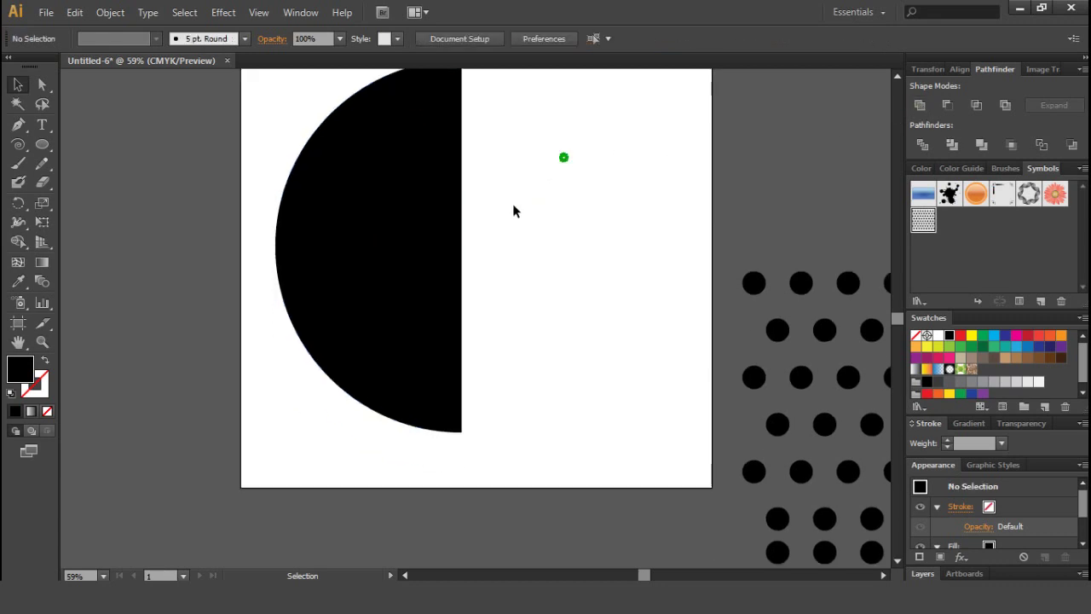
pyautogui.scroll(2, 441, 210)
pyautogui.click(441, 209)
pyautogui.scroll(-2, 473, 190)
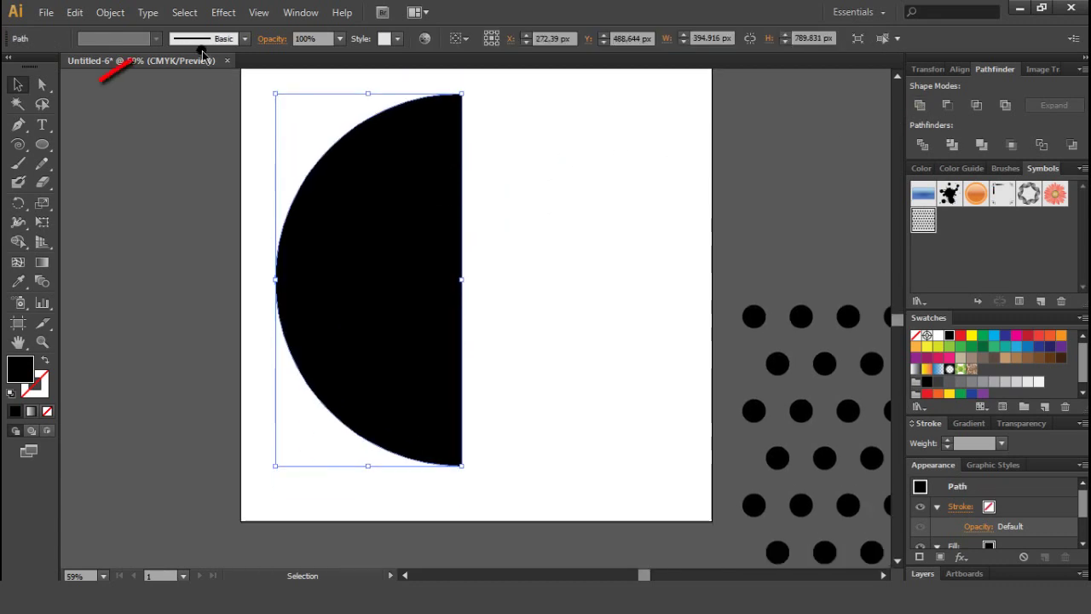
pyautogui.click(115, 14)
pyautogui.click(251, 13)
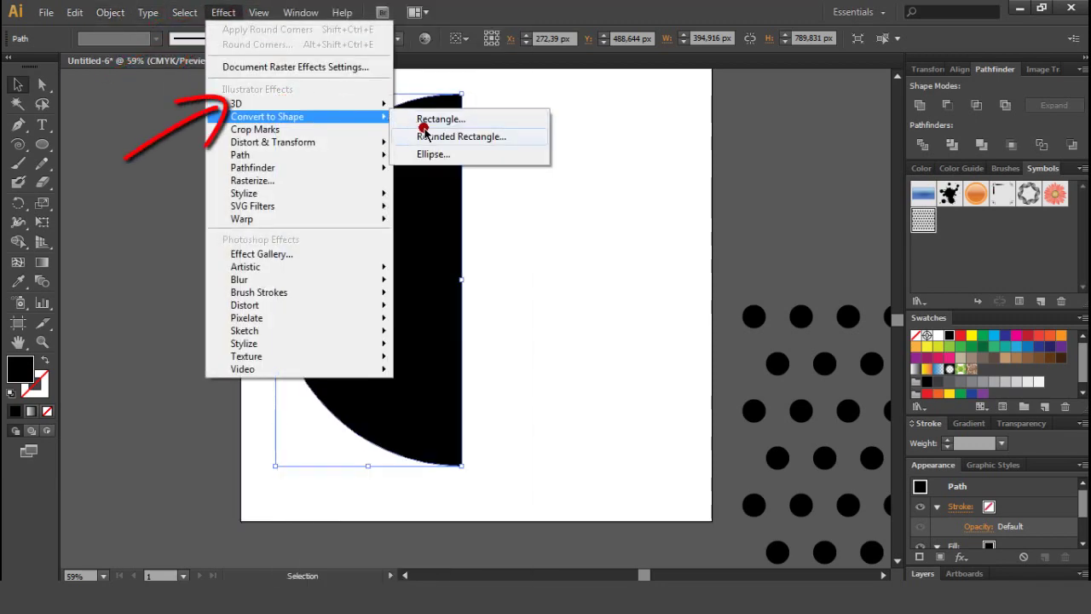
pyautogui.moveTo(236, 103)
pyautogui.click(436, 124)
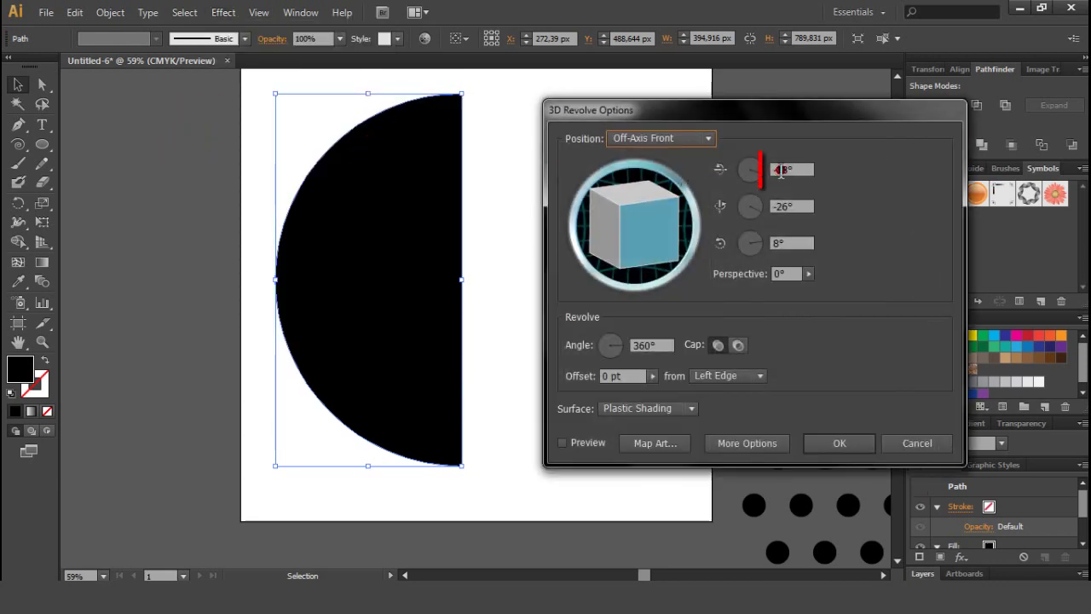
# - Set all three rotation angles to 0°, offset from Right Edge, with Preview on
pyautogui.tripleClick(791, 170)
pyautogui.write('0')
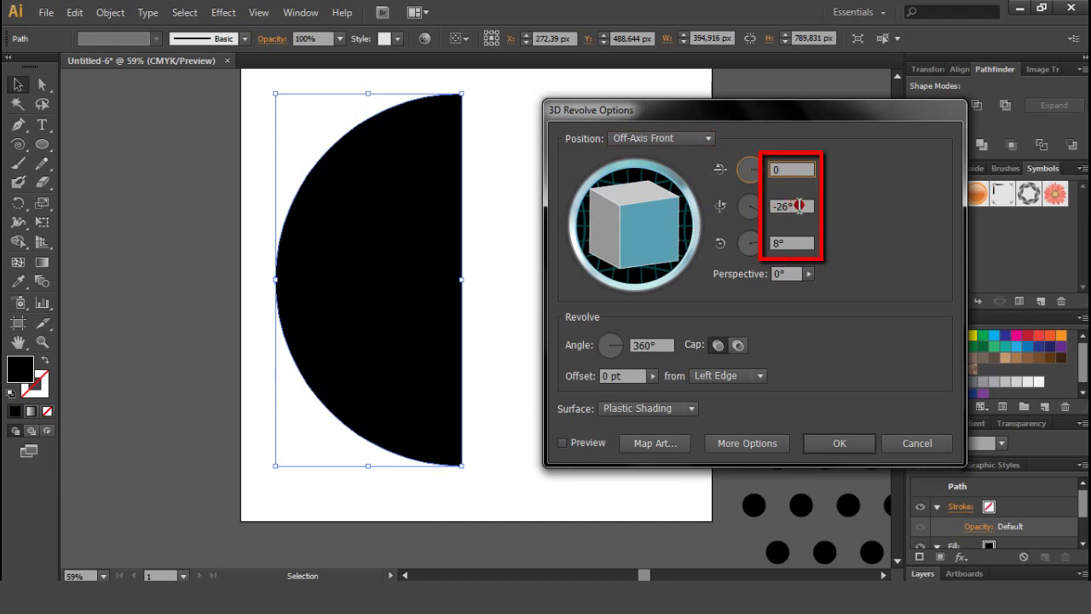
pyautogui.tripleClick(799, 205)
pyautogui.write('0')
pyautogui.tripleClick(799, 244)
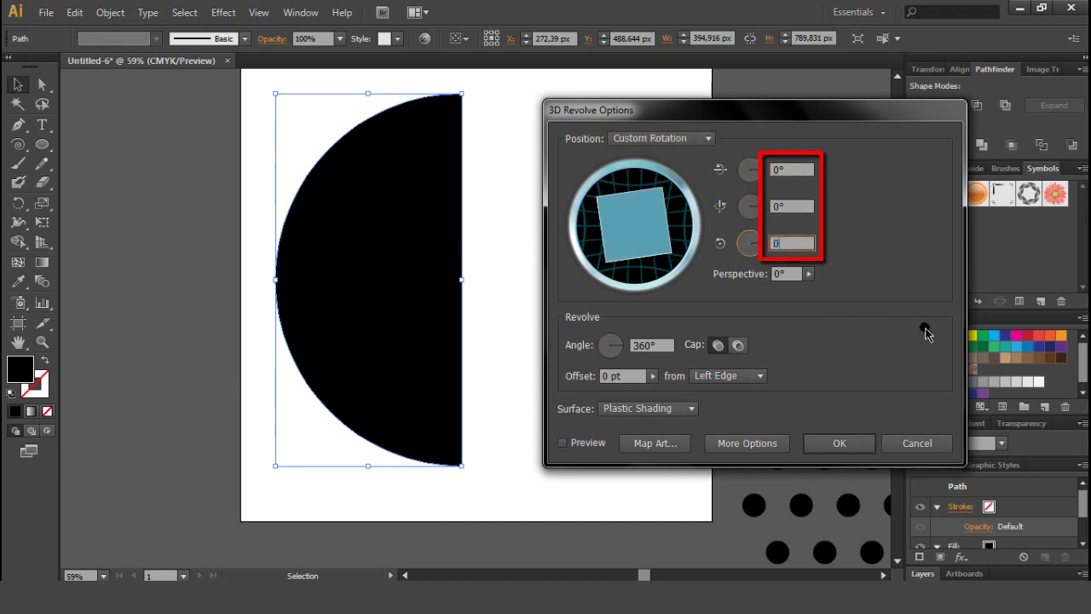
pyautogui.click(761, 376)
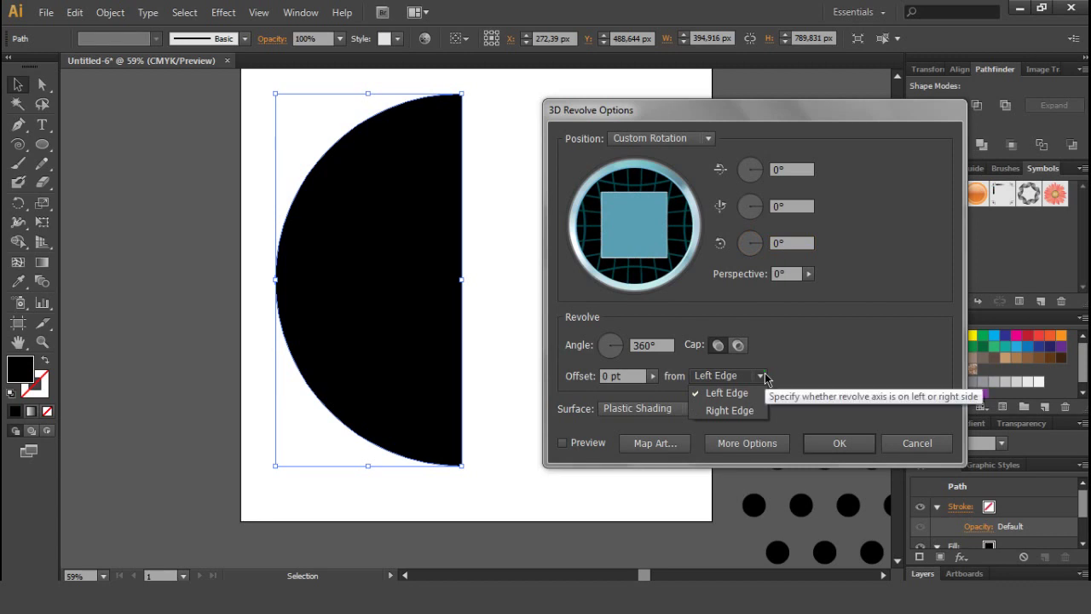
pyautogui.click(730, 410)
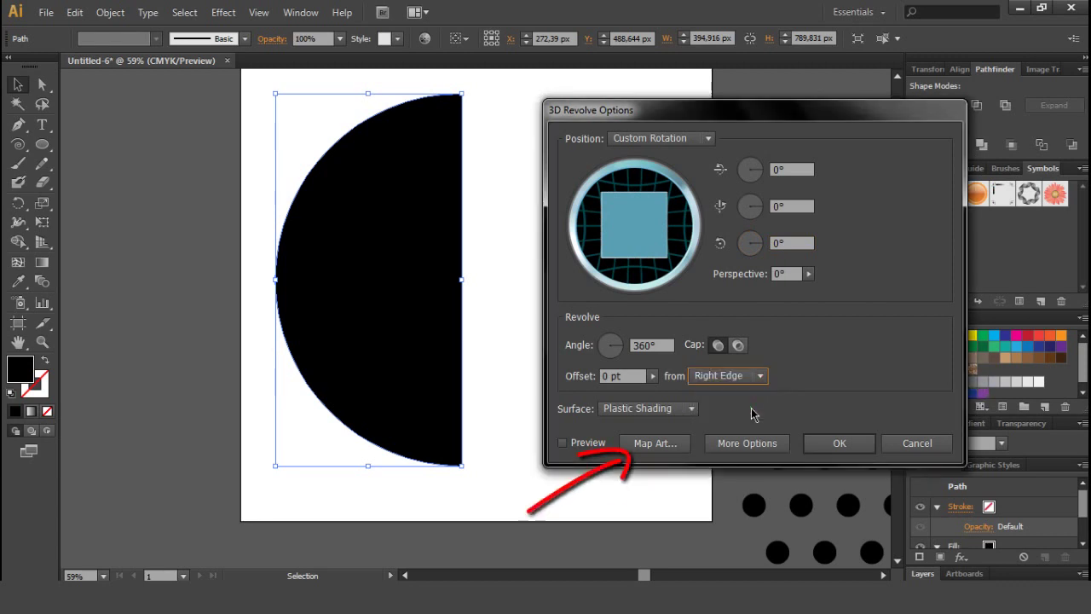
pyautogui.click(588, 443)
# - In Map Art, try mapping New Symbol scaled to fit, then clear it
pyautogui.click(661, 445)
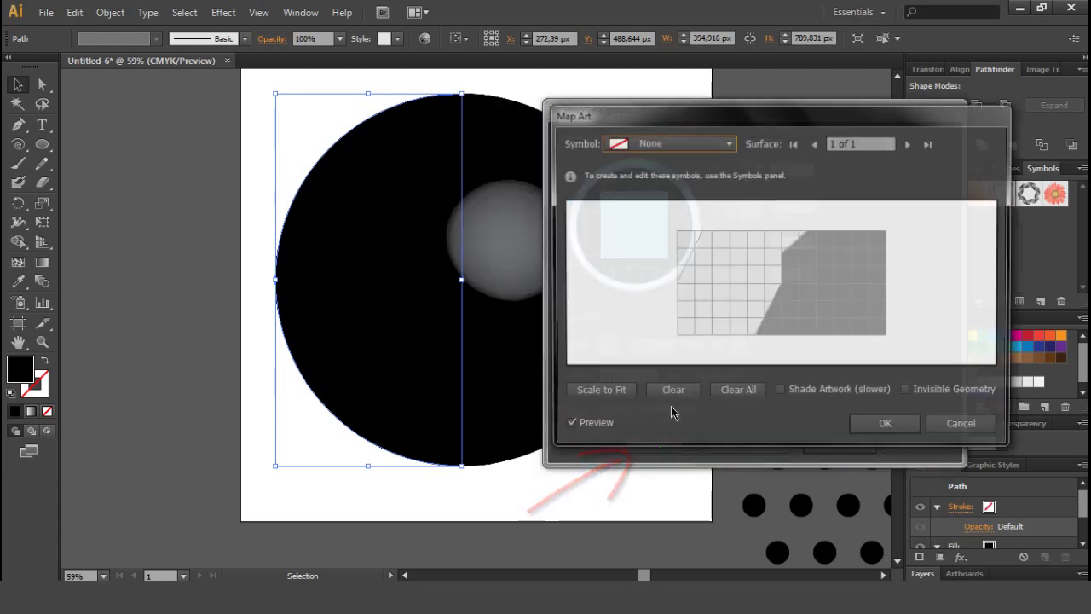
pyautogui.click(731, 142)
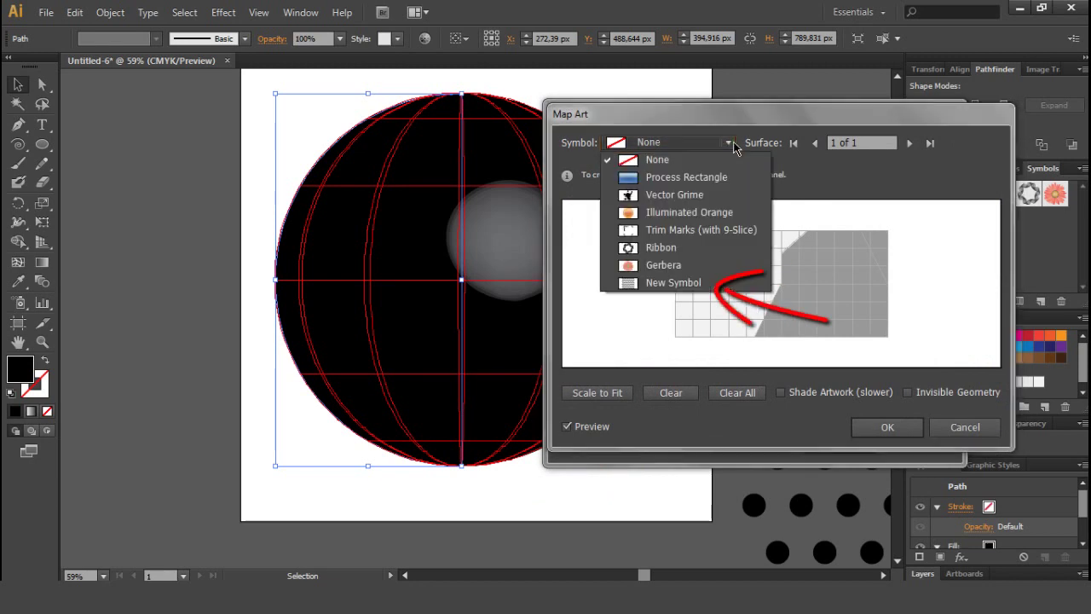
pyautogui.click(644, 285)
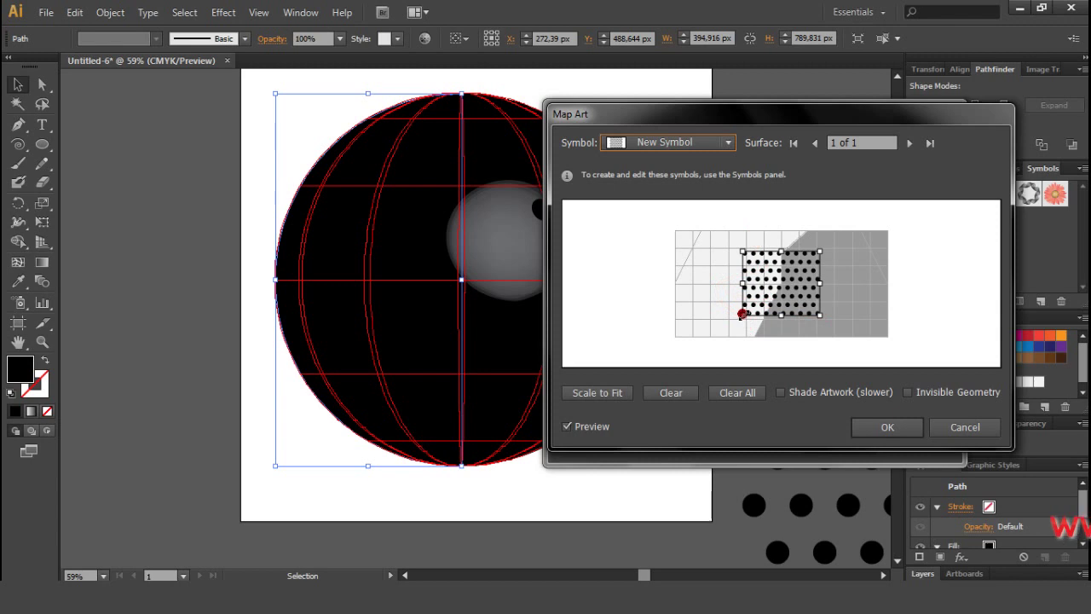
pyautogui.click(617, 391)
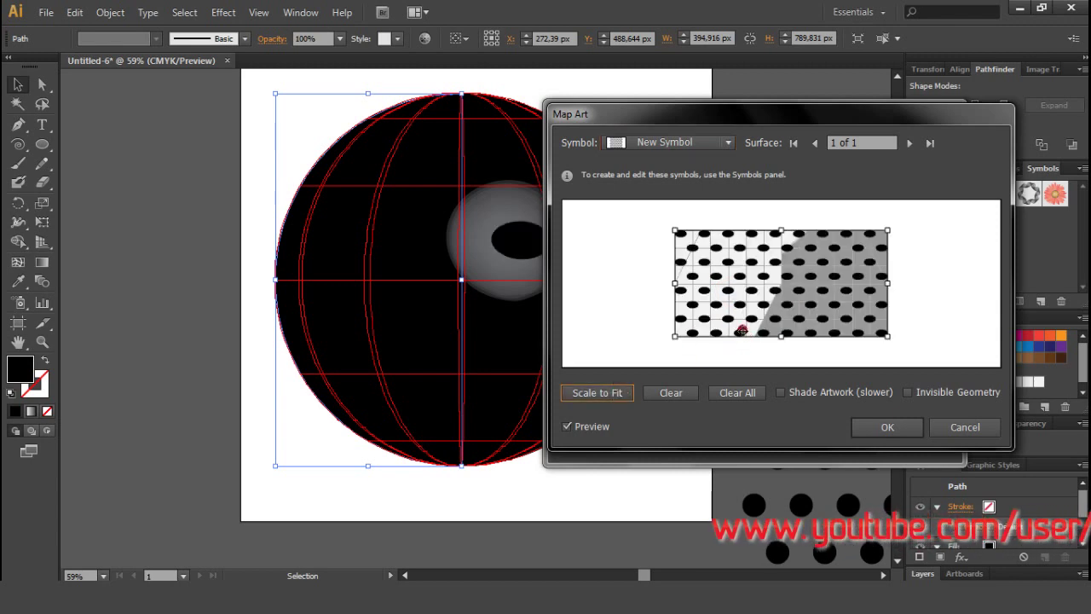
pyautogui.click(575, 394)
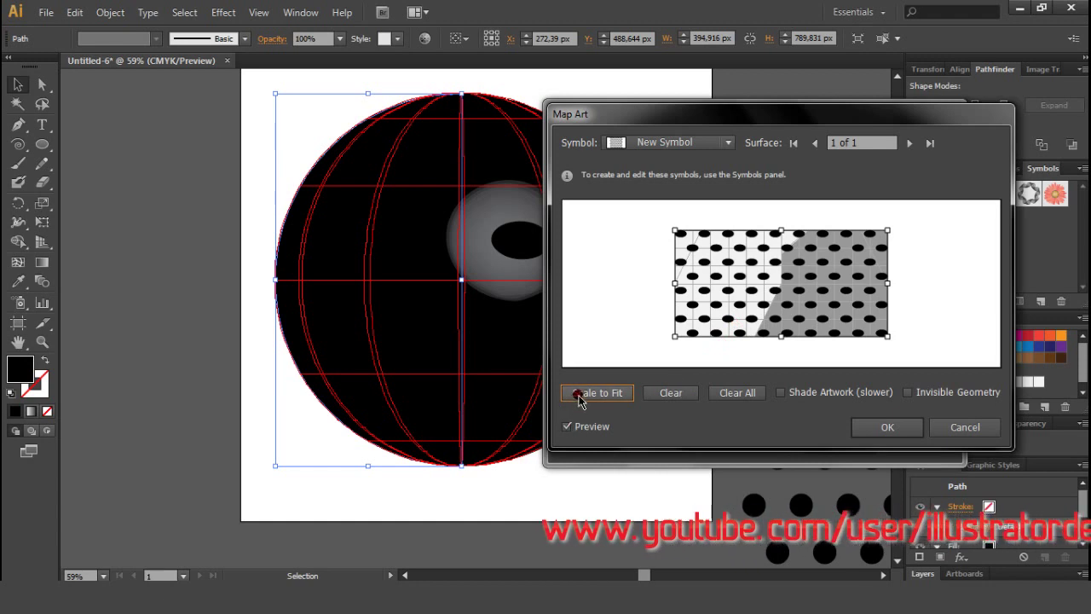
pyautogui.click(707, 331)
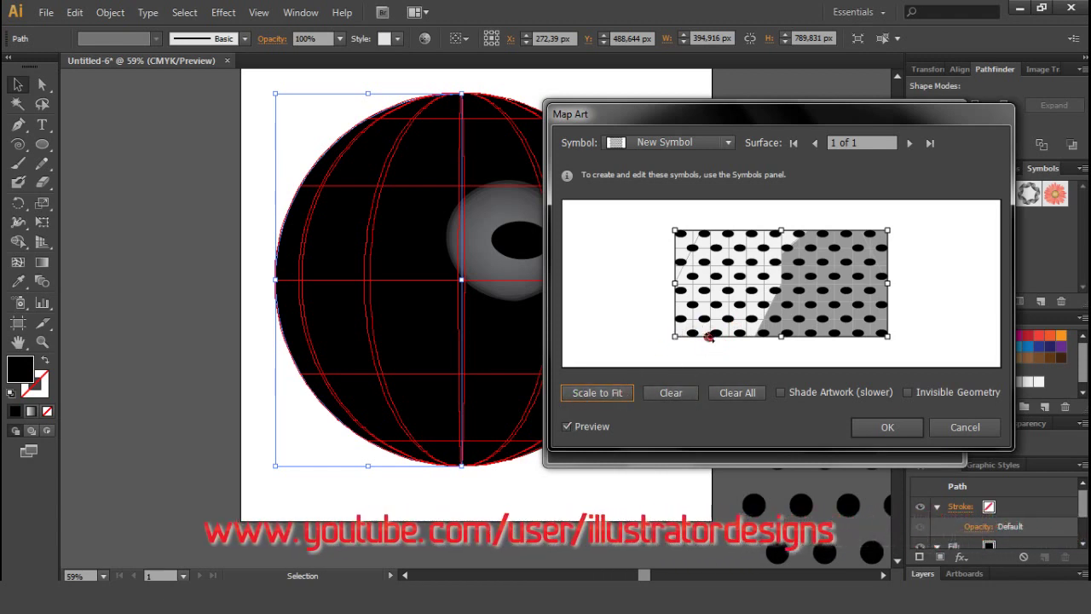
pyautogui.click(682, 399)
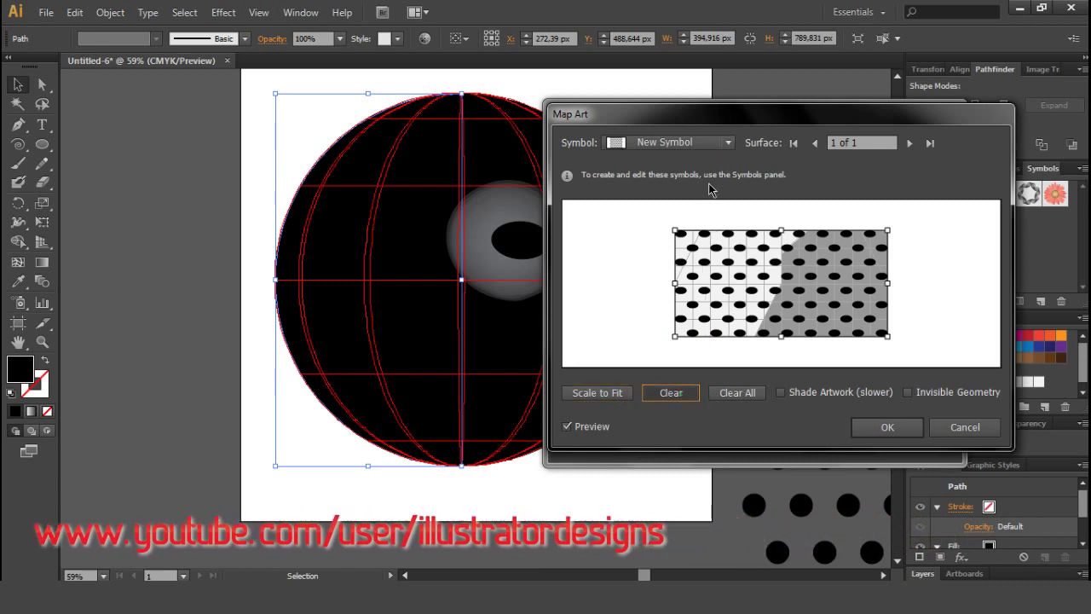
# - Map New Symbol onto the surface again, enlarge it by its handles, and confirm
pyautogui.click(725, 143)
pyautogui.click(678, 294)
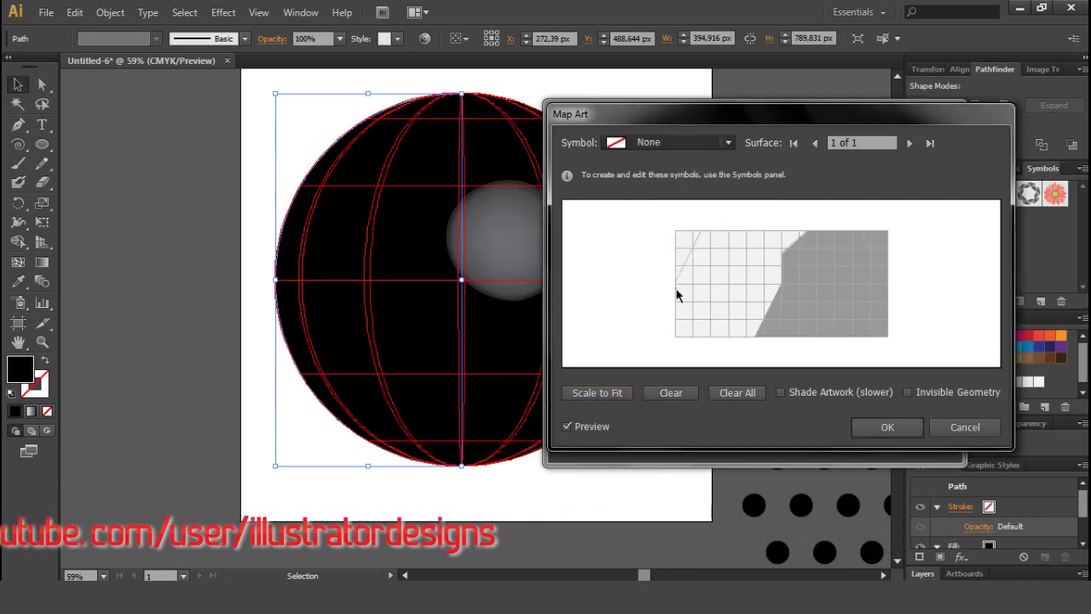
pyautogui.moveTo(730, 143); pyautogui.dragTo(730, 159)
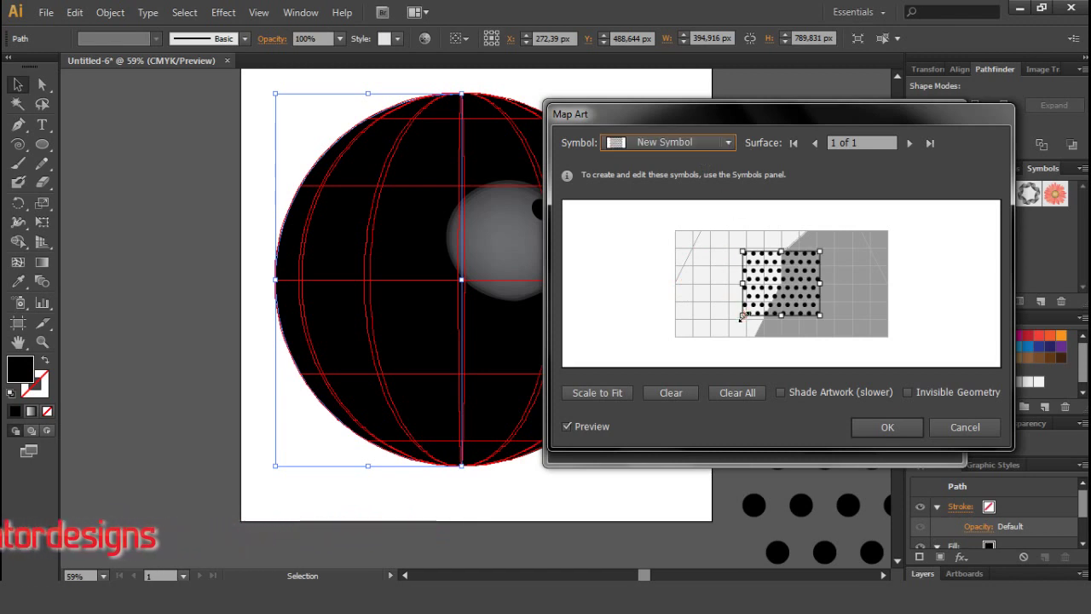
pyautogui.moveTo(741, 315); pyautogui.dragTo(704, 248)
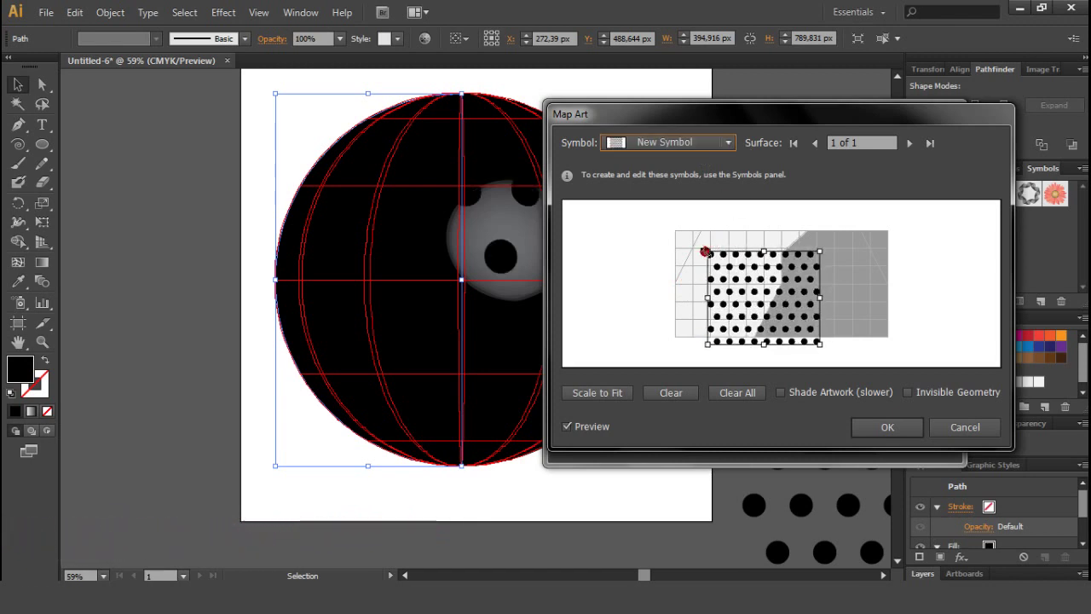
pyautogui.moveTo(708, 253); pyautogui.dragTo(674, 234)
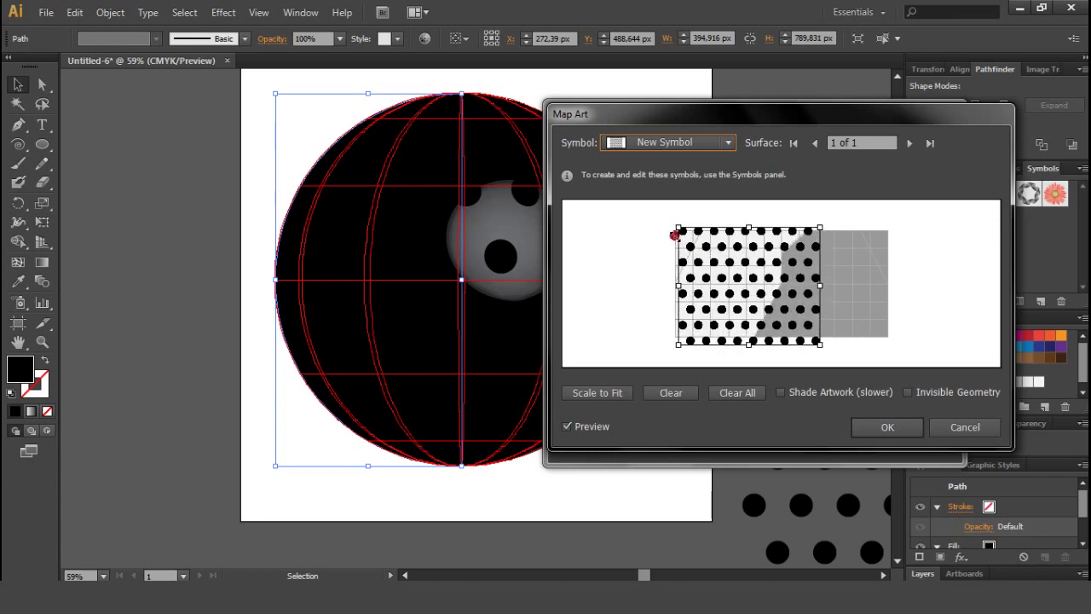
pyautogui.click(892, 429)
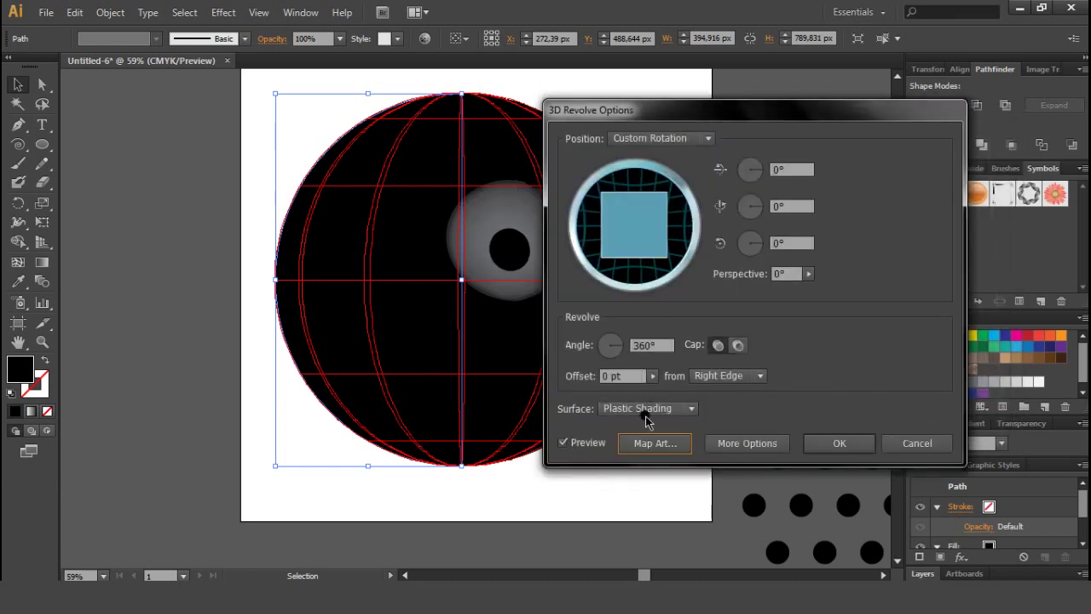
# - Set the sphere's surface to No Shading and move the 3D dialog aside
pyautogui.click(690, 410)
pyautogui.click(661, 443)
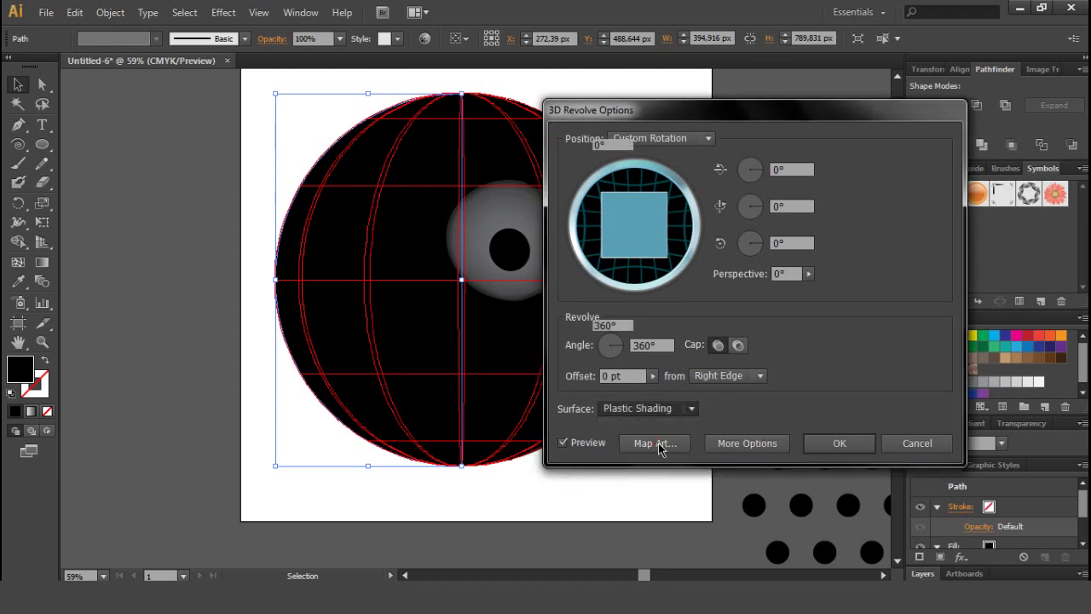
pyautogui.moveTo(689, 111); pyautogui.dragTo(846, 100)
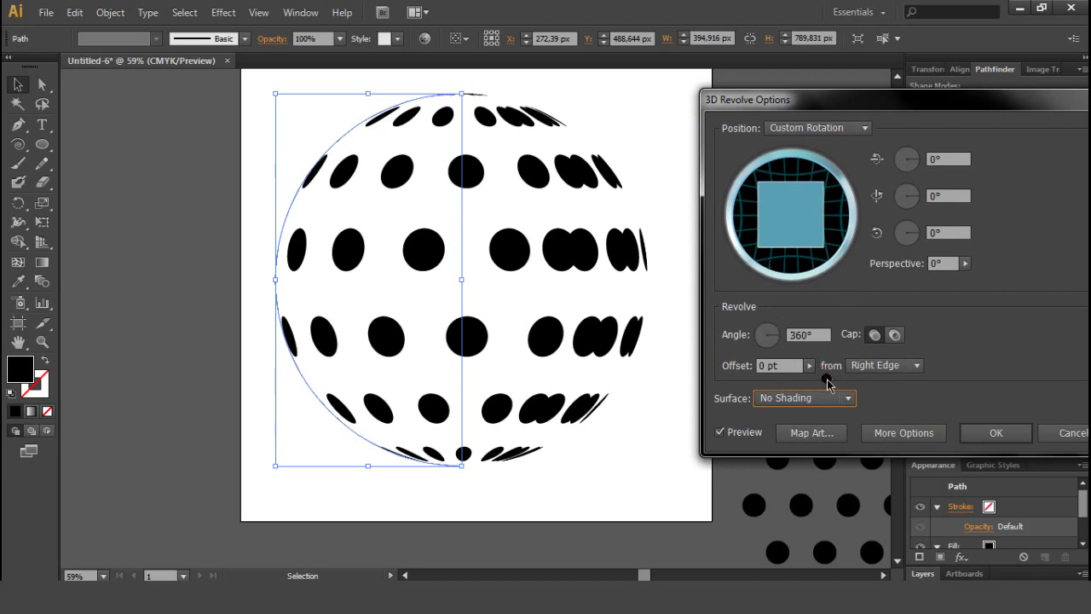
# - Reopen Map Art, fine-tune the dot symbol's size to wrap the sphere evenly, and confirm
pyautogui.click(806, 434)
pyautogui.click(817, 432)
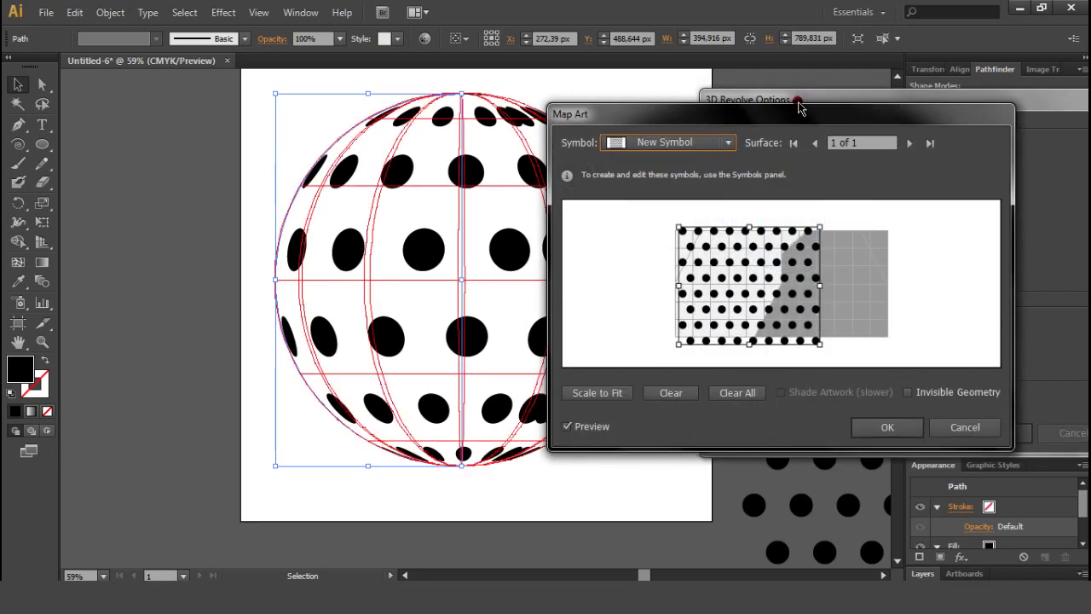
pyautogui.moveTo(795, 123); pyautogui.dragTo(954, 124)
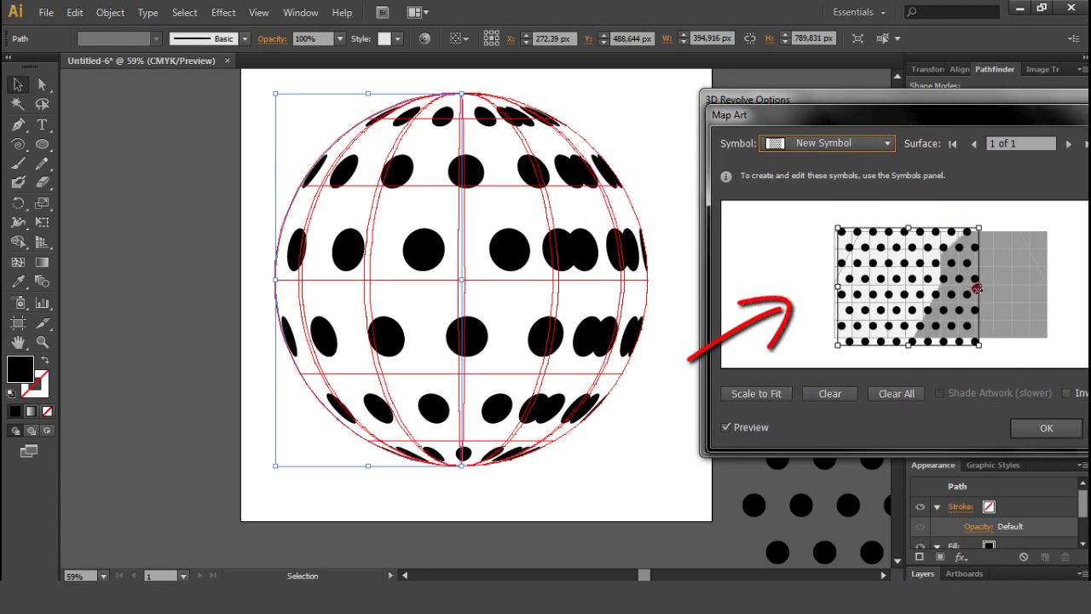
pyautogui.moveTo(978, 290); pyautogui.dragTo(958, 289)
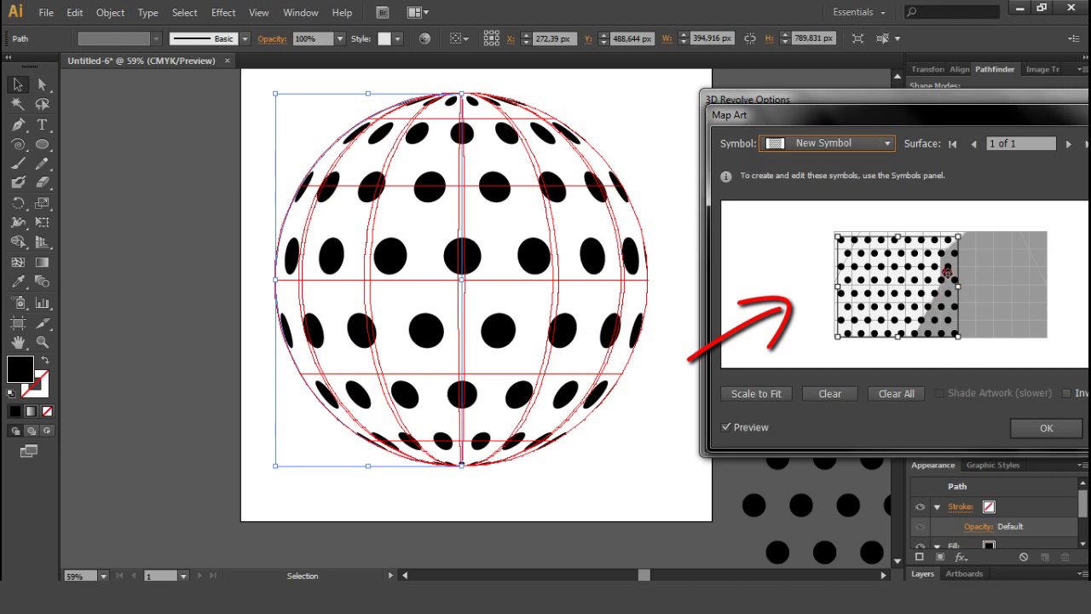
pyautogui.moveTo(958, 283); pyautogui.dragTo(955, 284)
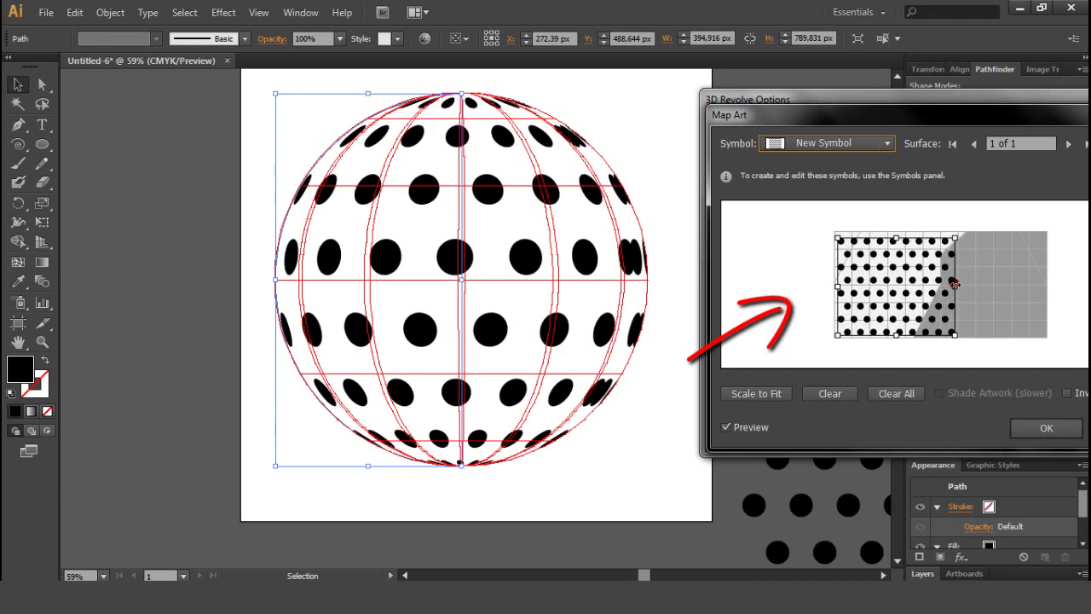
pyautogui.moveTo(955, 283); pyautogui.dragTo(957, 285)
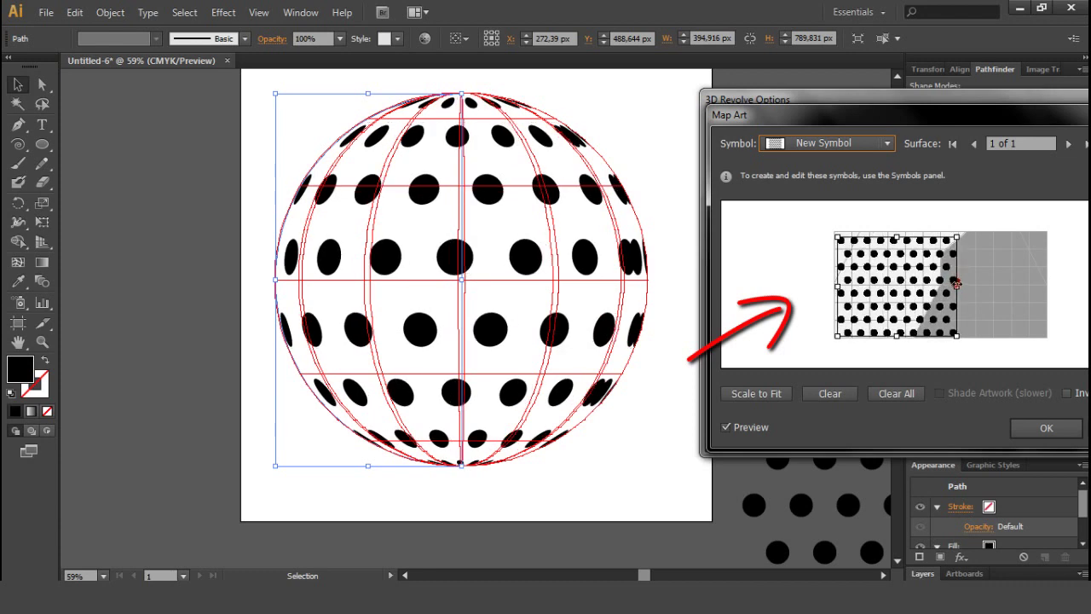
pyautogui.moveTo(956, 284); pyautogui.dragTo(950, 282)
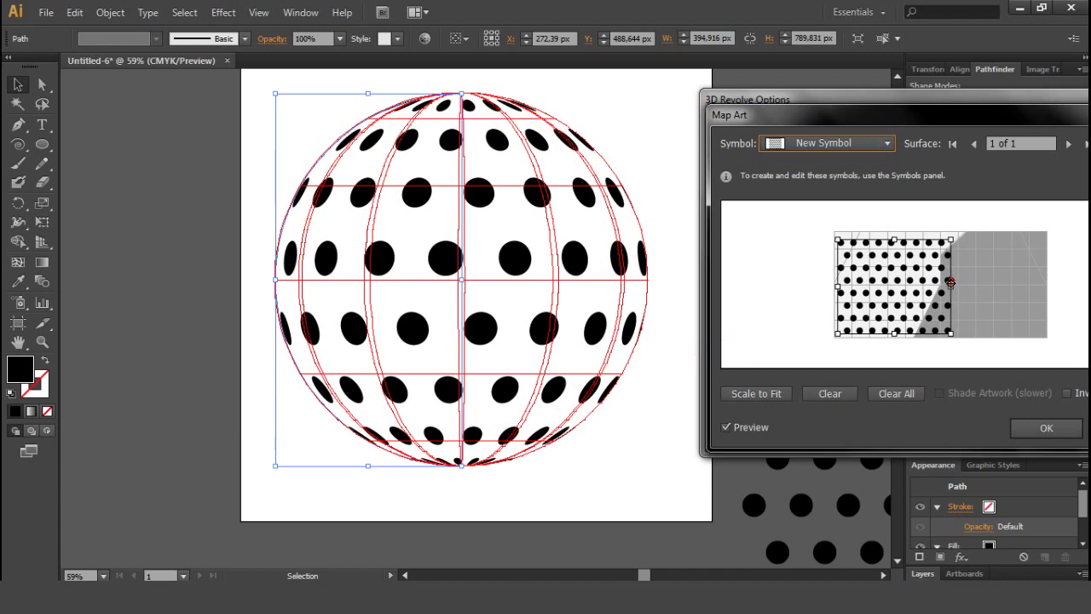
pyautogui.click(1033, 428)
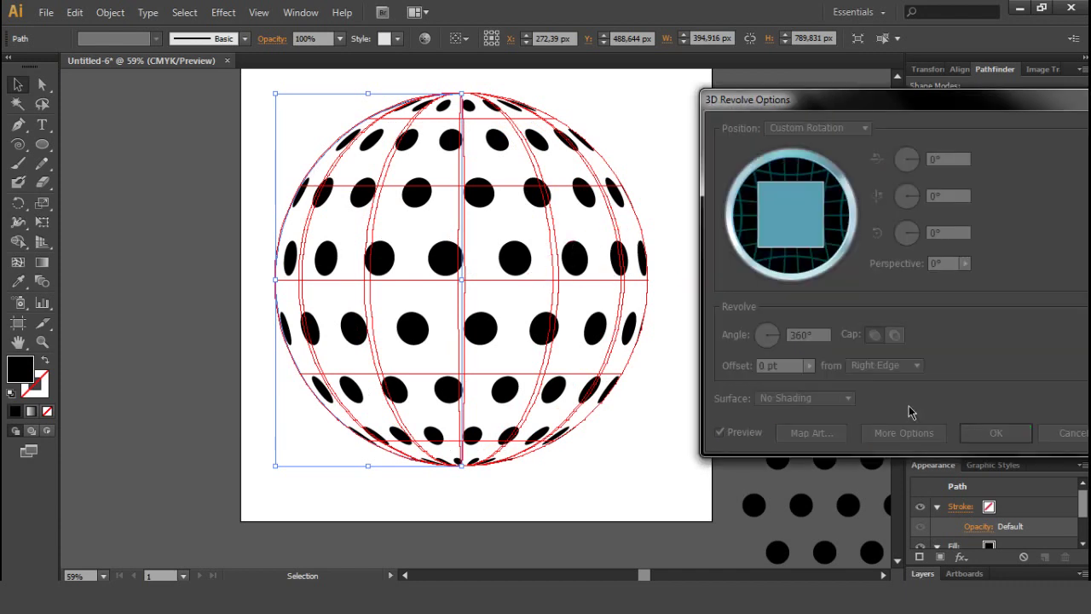
# - Apply the 3D Revolve dotted sphere and expand its appearance into a plain group about 789.948 px wide
pyautogui.click(981, 427)
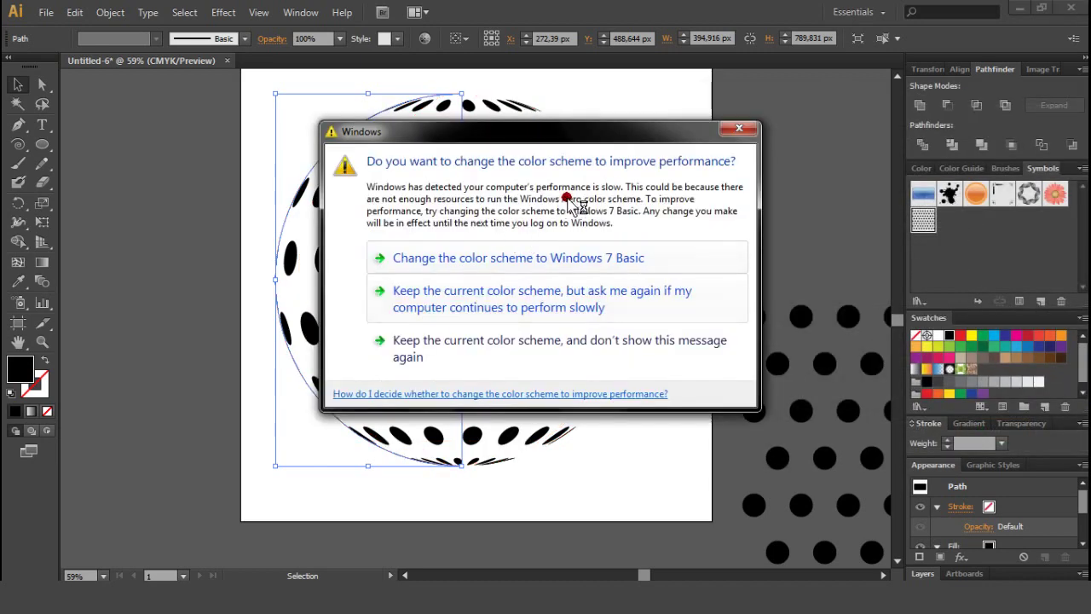
pyautogui.click(724, 134)
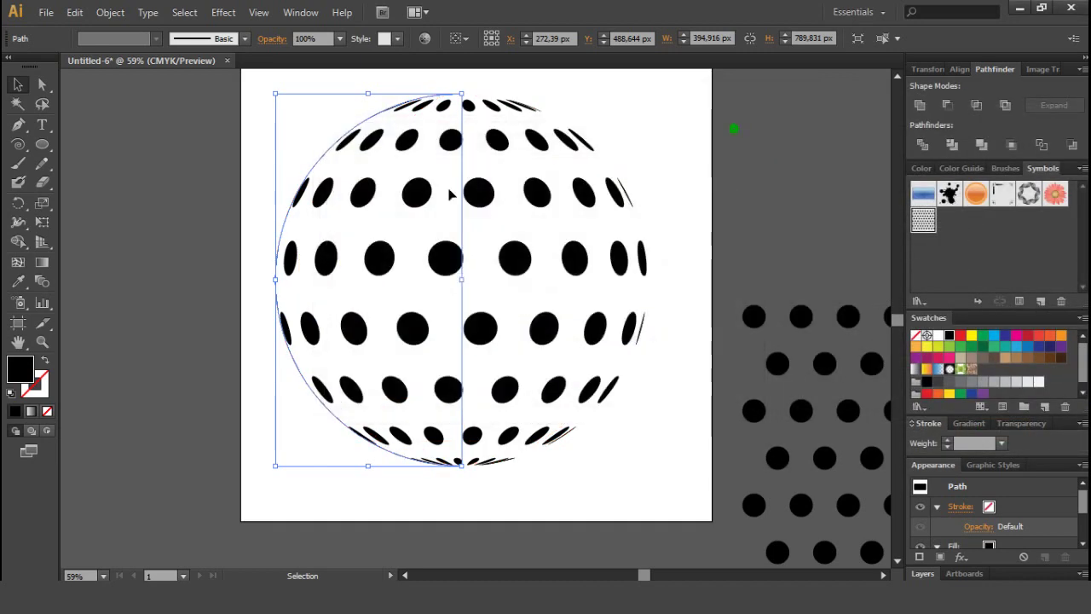
pyautogui.click(108, 13)
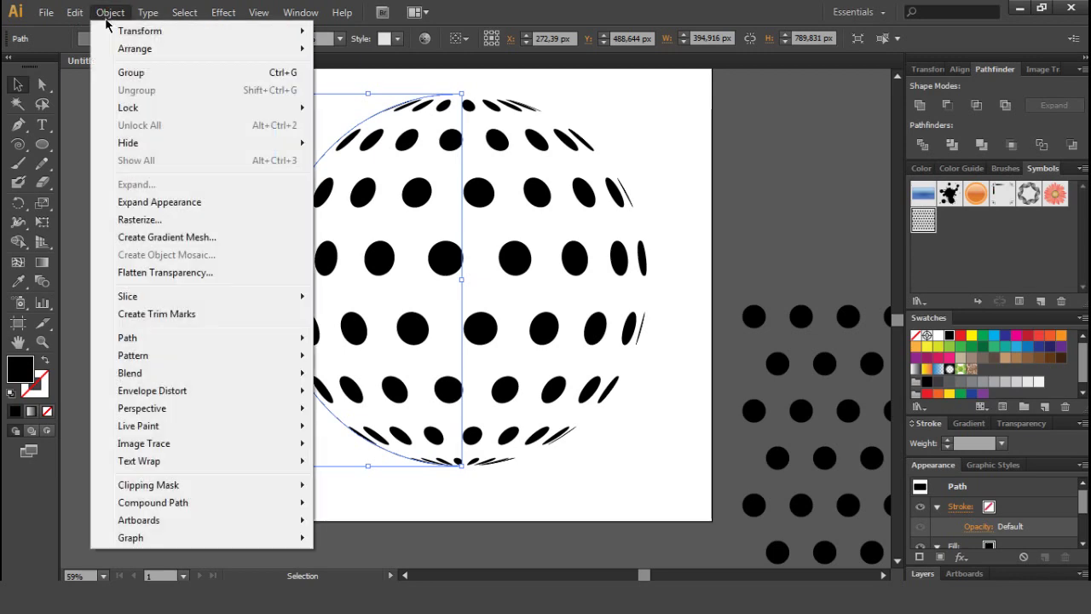
pyautogui.click(219, 202)
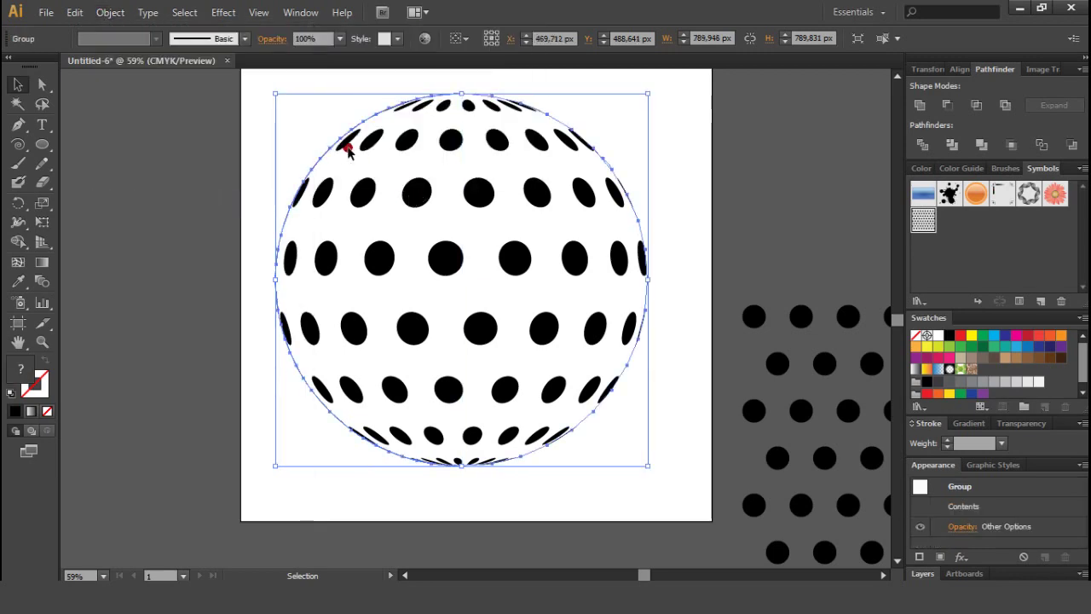
pyautogui.click(110, 14)
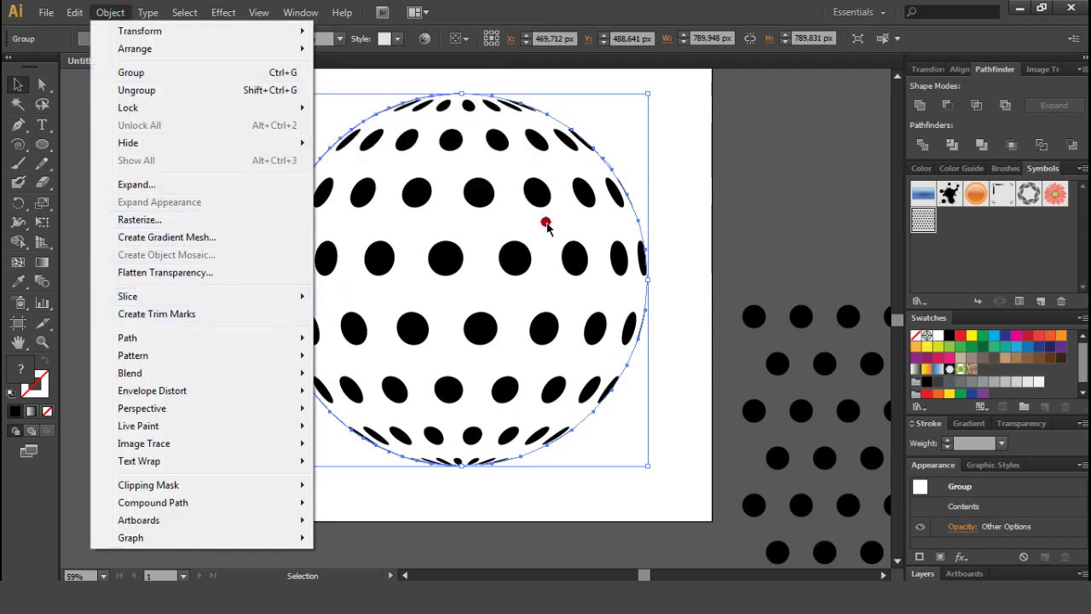
pyautogui.click(569, 246)
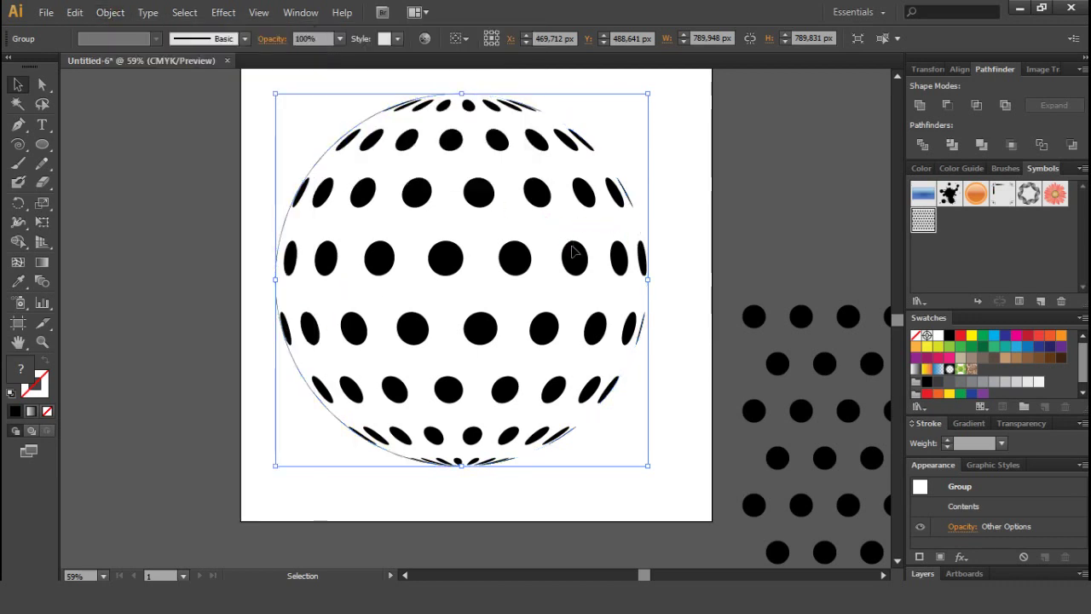
# - Isolate the sphere's dot shapes inside the group and fill them light green, then deselect
pyautogui.doubleClick(490, 202)
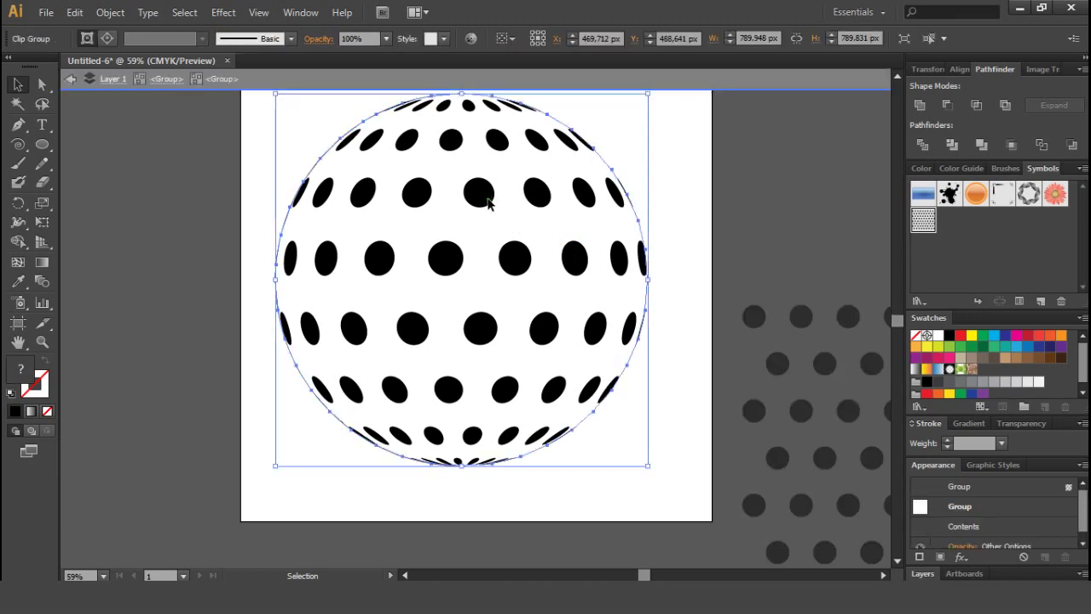
pyautogui.doubleClick(488, 202)
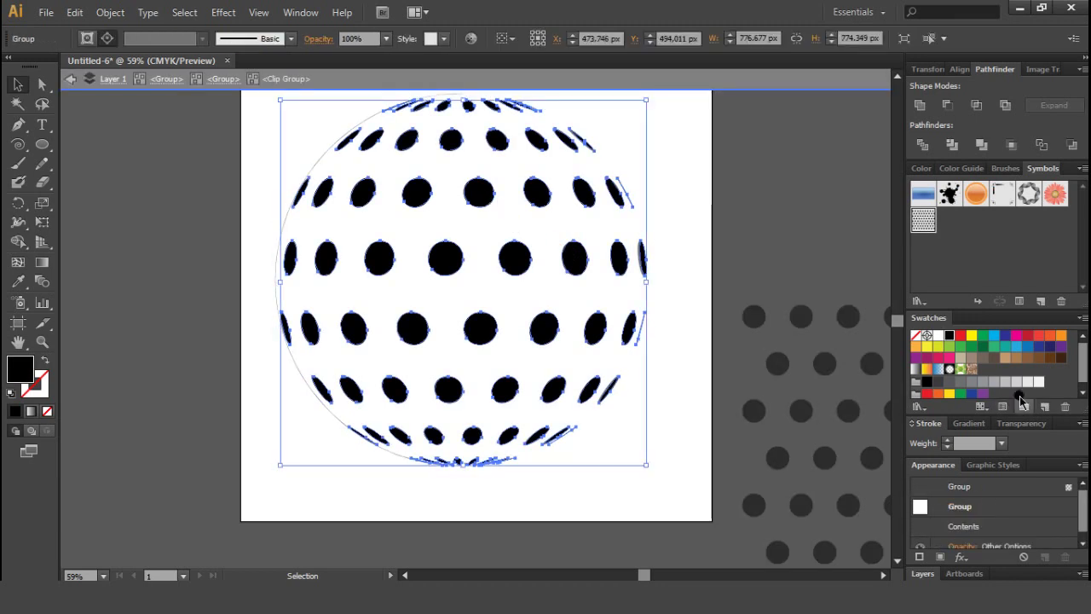
pyautogui.click(949, 346)
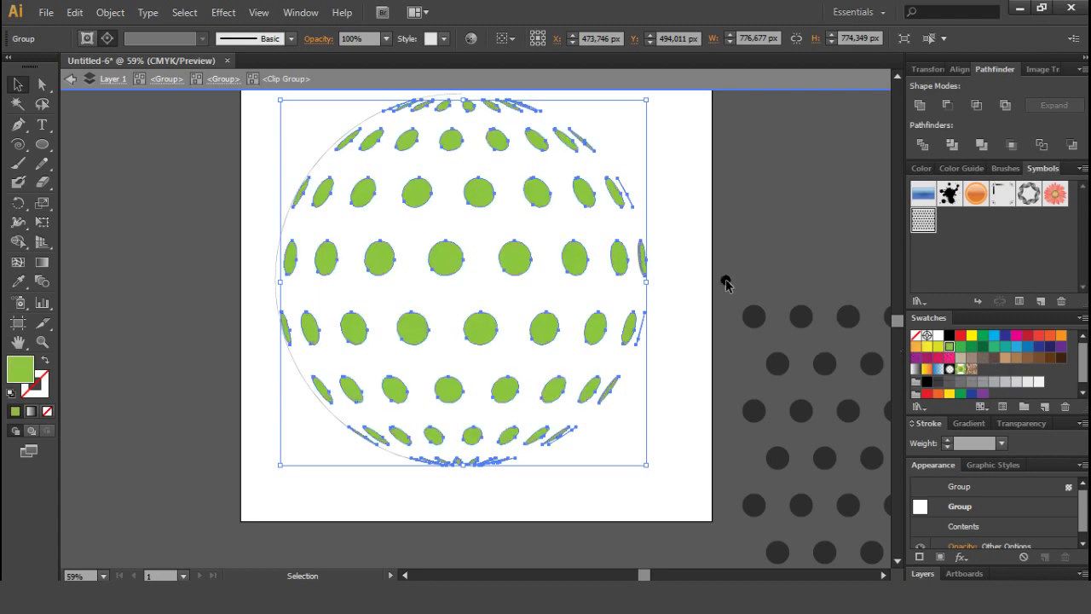
pyautogui.click(675, 213)
pyautogui.scroll(2, 674, 217)
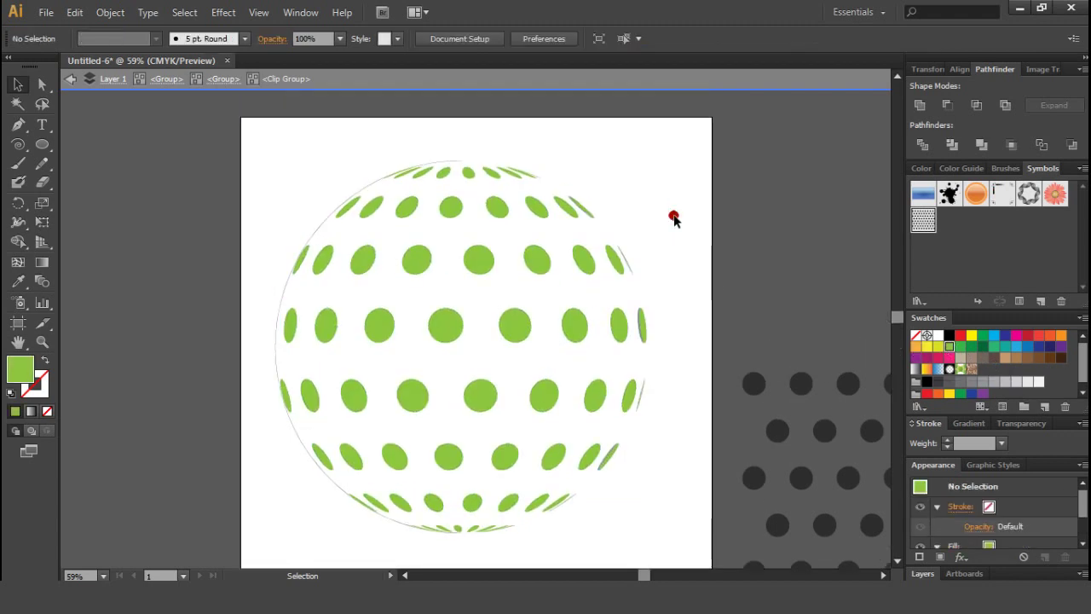